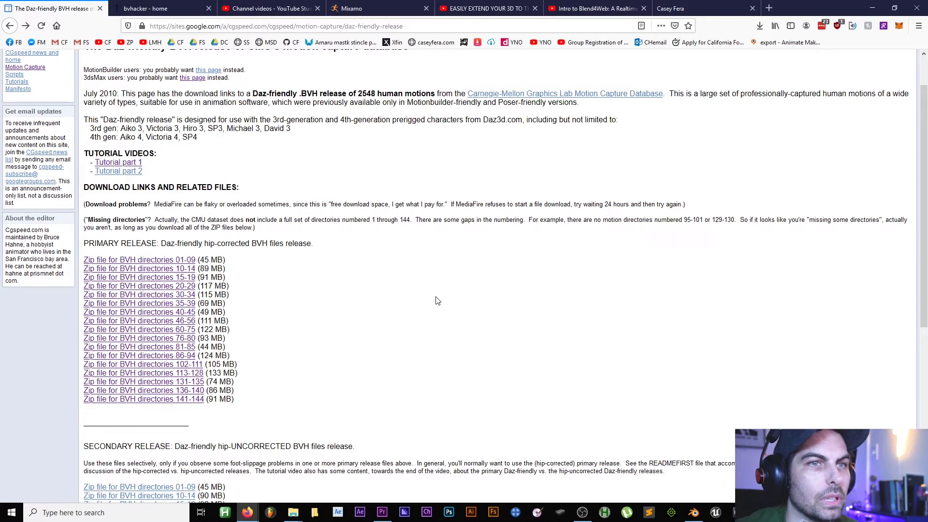
Step: Switch to Blender and delete the default cube from the scene
left_click(695, 514)
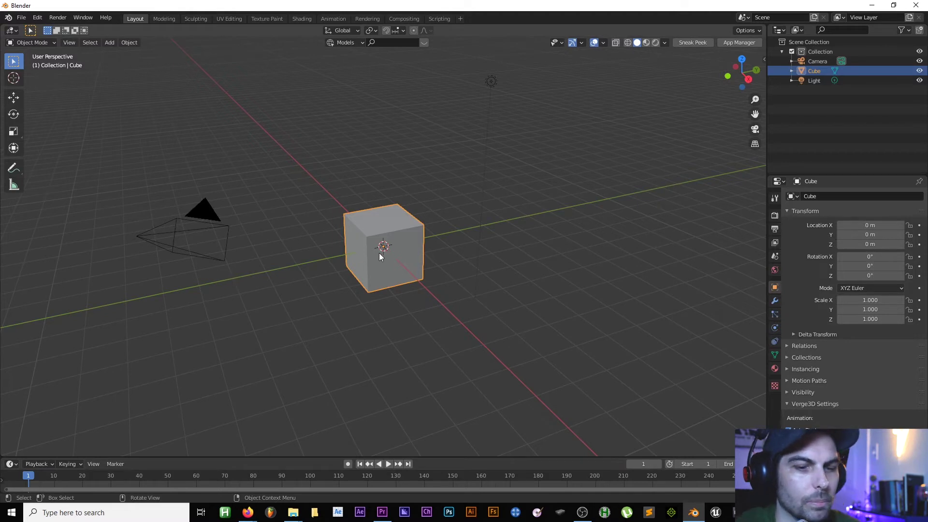
key("Delete")
Step: Search the add-on preferences for "bvh" and check whether the BioVision Motion Capture (BVH) format add-on is enabled
left_click(37, 18)
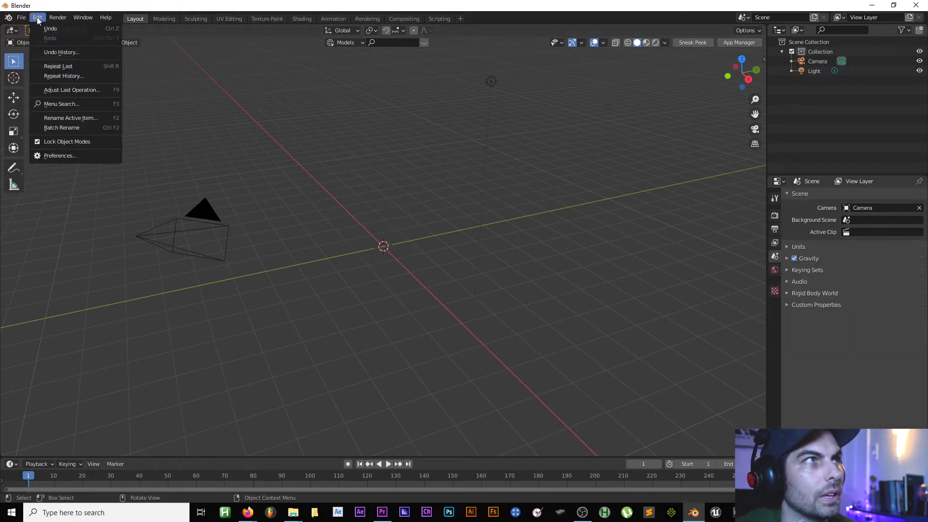
left_click(65, 155)
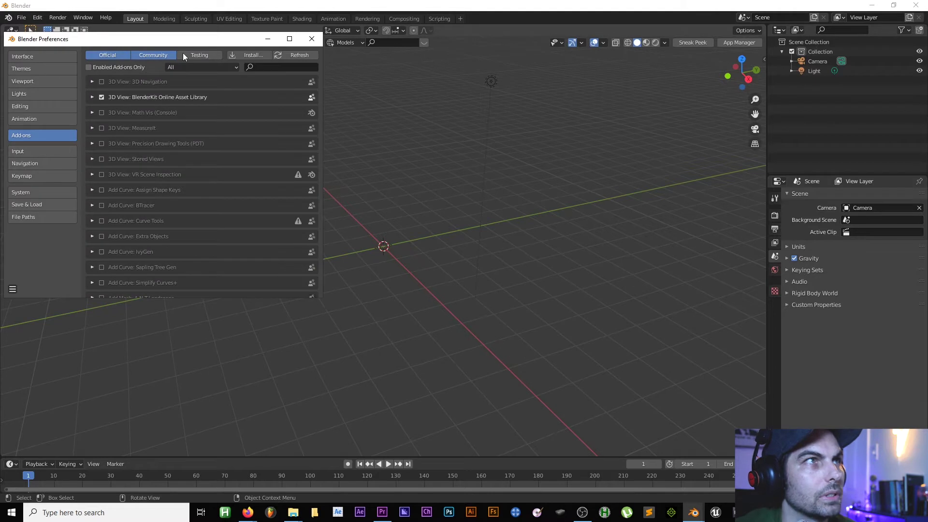
left_click(269, 67)
type("bvh")
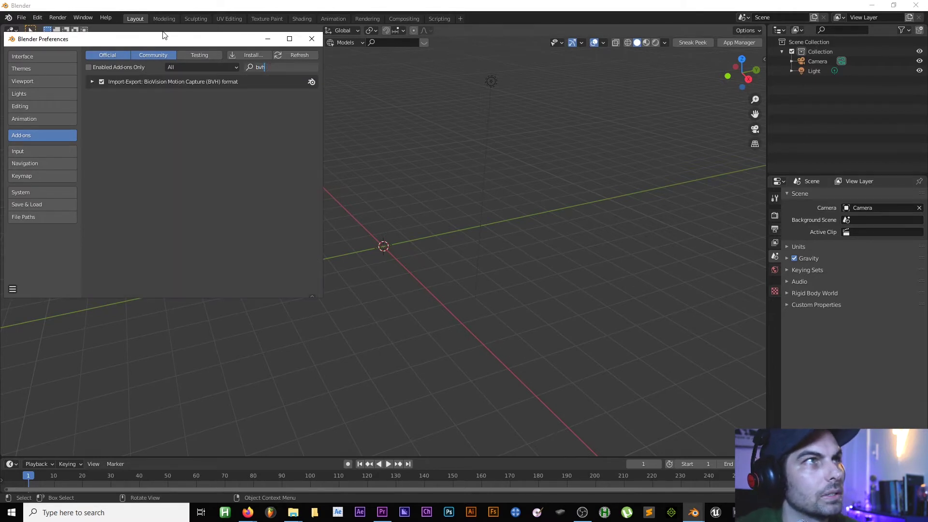
left_click(312, 34)
Step: Import the motion capture file 01_01.bvh from folder 01 of cmuconvert-daz-01-09, inside 3D MOTION\daz in the ART A DAY folder
left_click(22, 19)
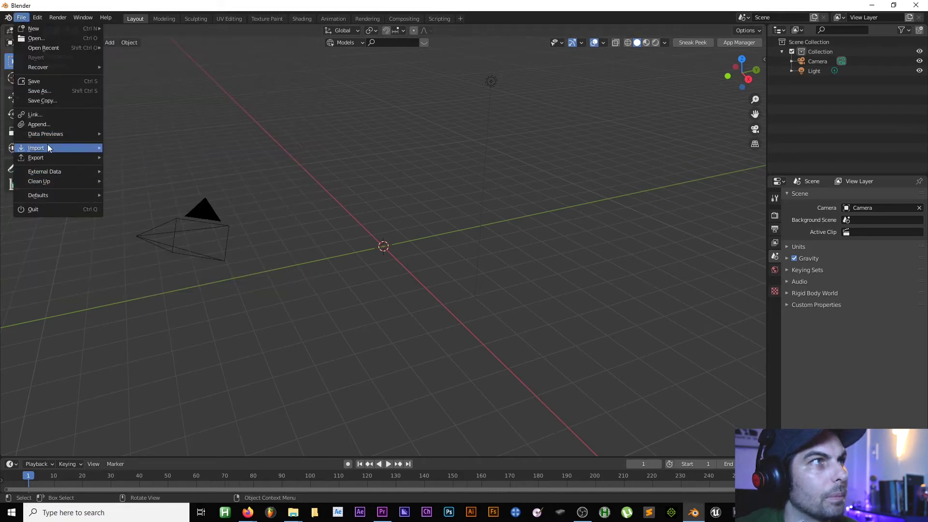
mouse_move(47, 146)
left_click(153, 166)
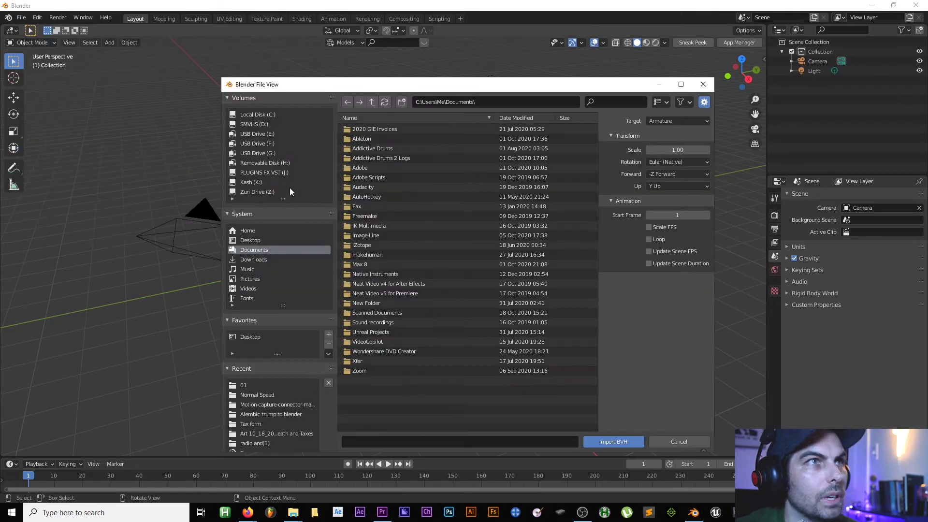
left_click(257, 435)
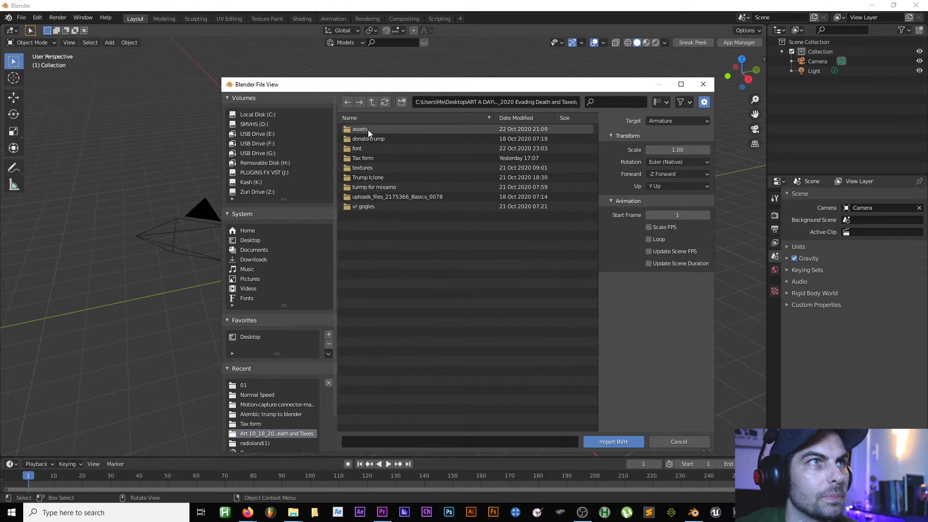
left_click(371, 102)
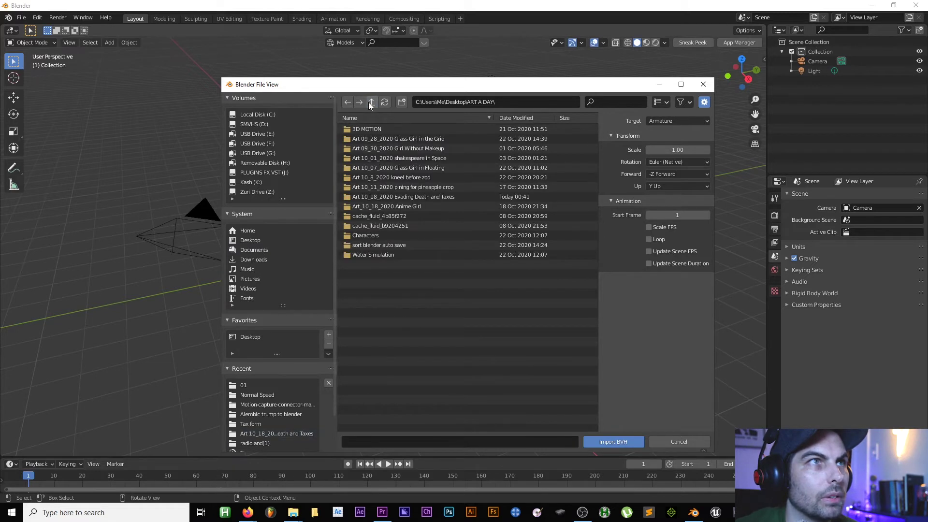
double_click(367, 127)
double_click(363, 129)
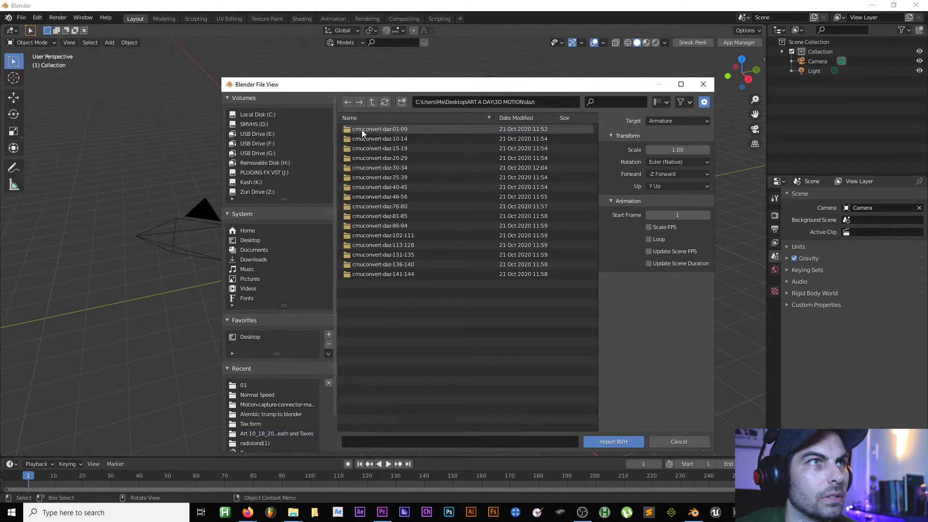
double_click(372, 129)
double_click(364, 129)
left_click(362, 139)
left_click(604, 441)
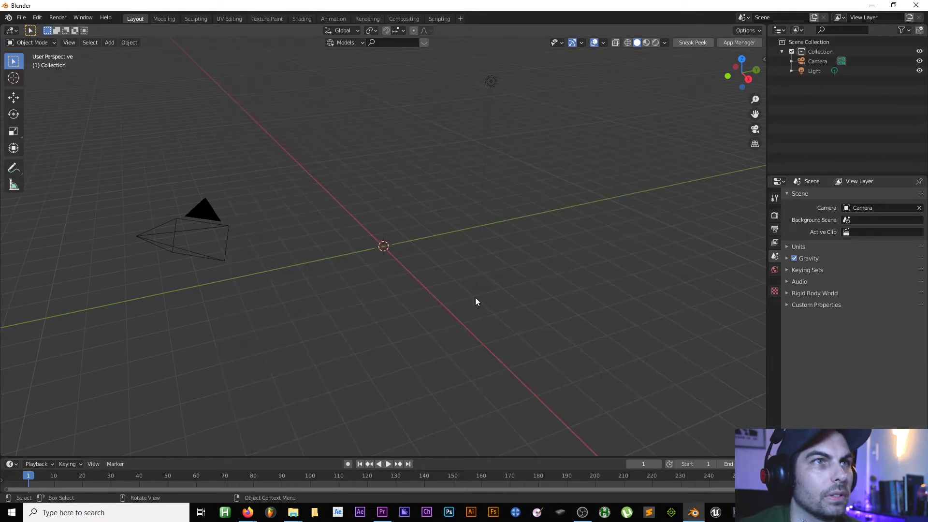
Step: Enlarge the timeline area to make room for examining the imported armature's animation
key("KP_Decimal")
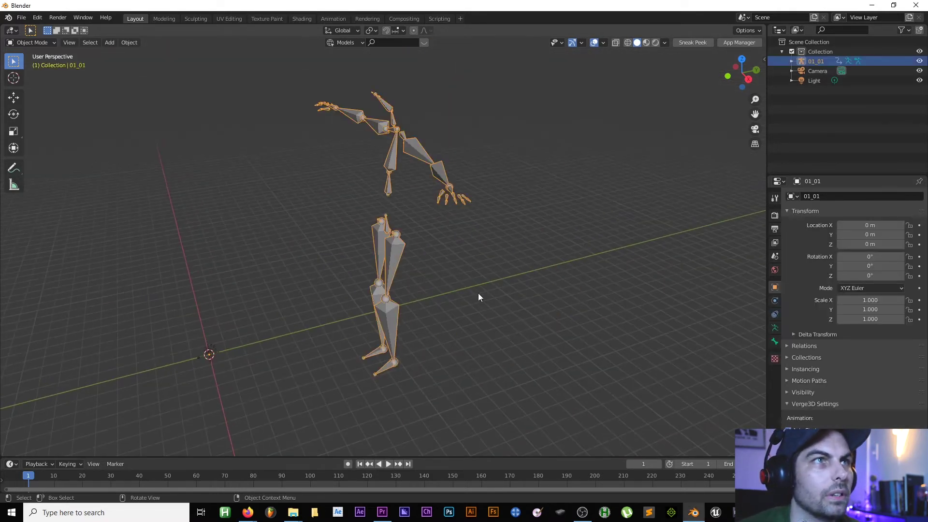
middle_click_drag(247, 112, 398, 136)
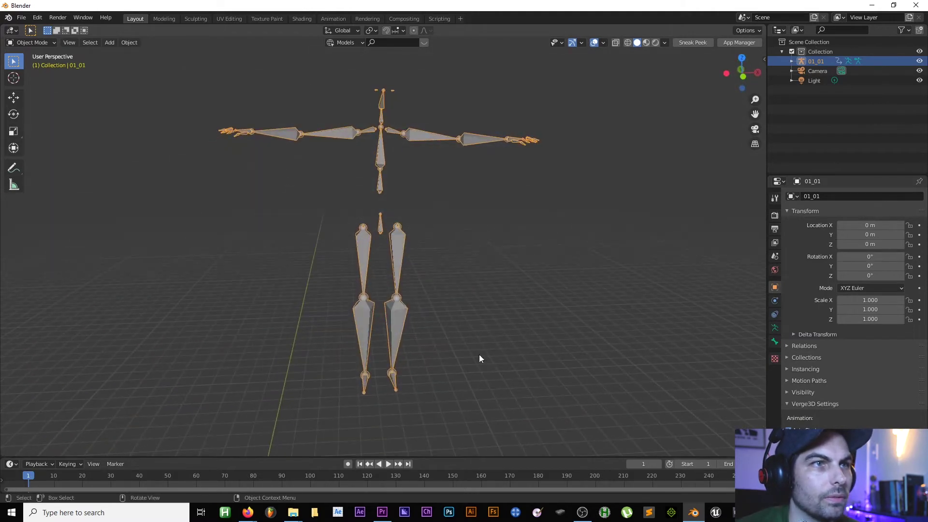
left_click_drag(455, 457, 472, 334)
scroll(485, 396, "down", 5)
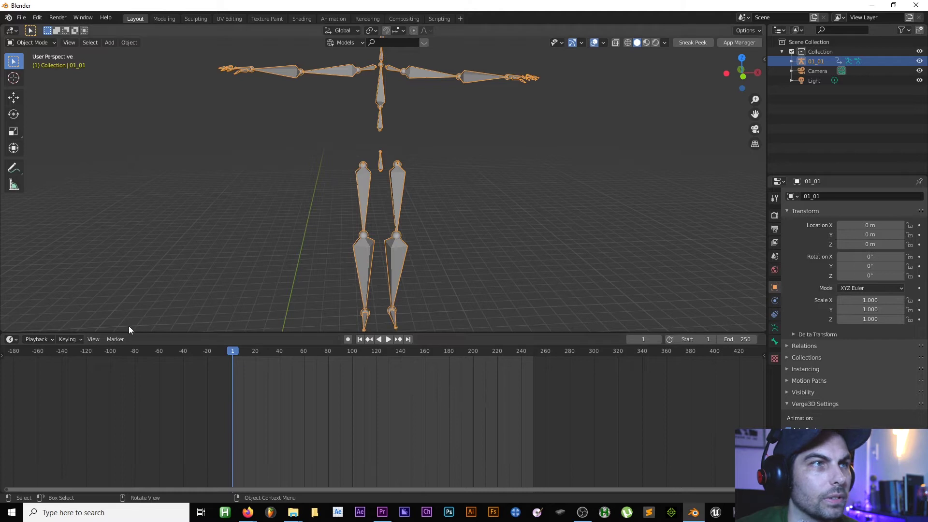
Step: Play and scrub through the imported armature's animation to examine its speed and length
left_click_drag(453, 351, 241, 340)
key("space")
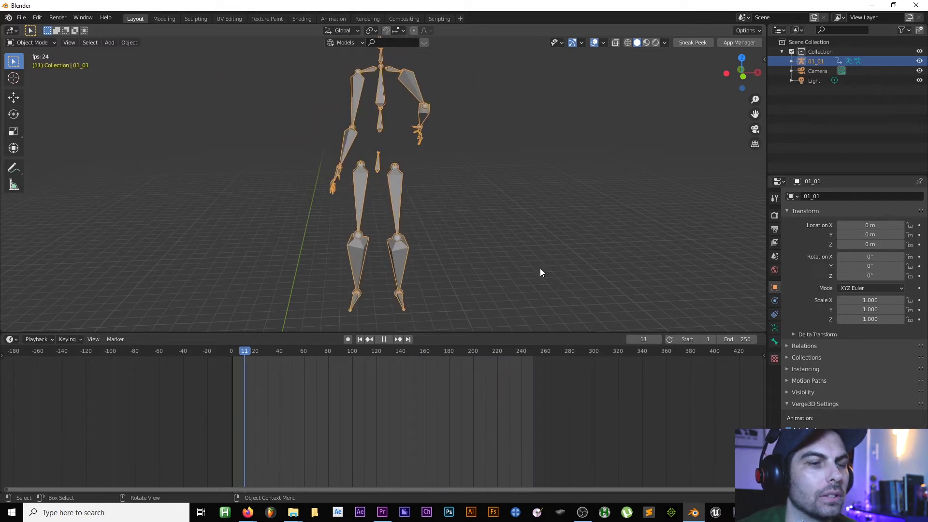
key("space")
left_click_drag(560, 368, 233, 380)
scroll(398, 170, "down", 5)
scroll(339, 181, "up", 1)
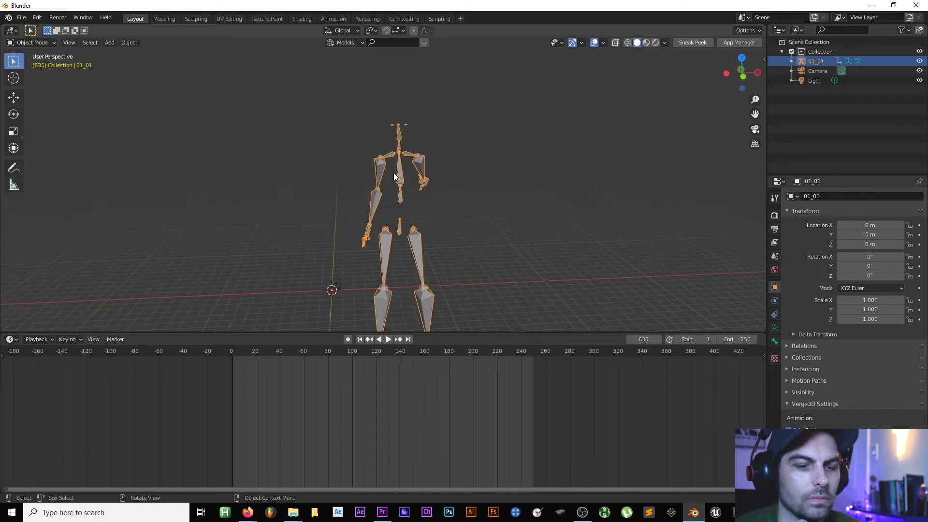
Step: Replace the armature by deleting it and re-importing 01_01.bvh with Scale FPS enabled
key("Delete")
left_click(22, 18)
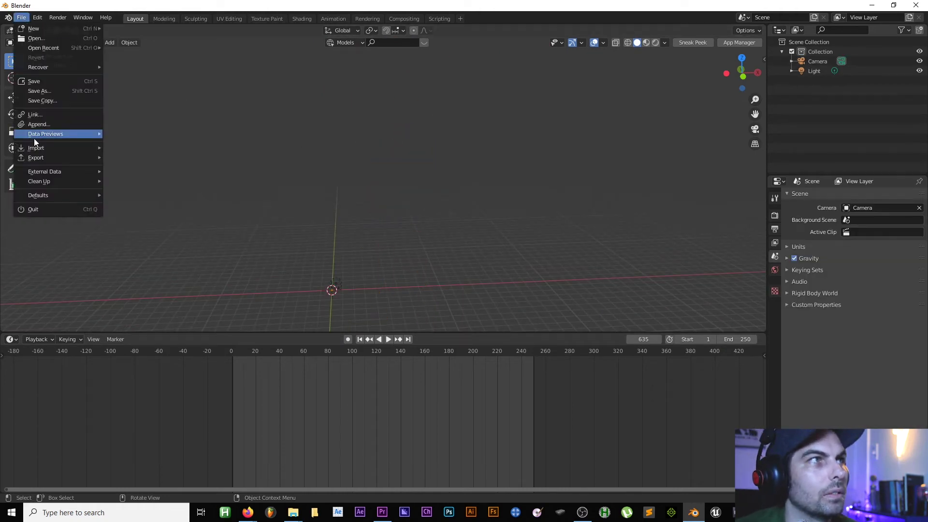
mouse_move(35, 148)
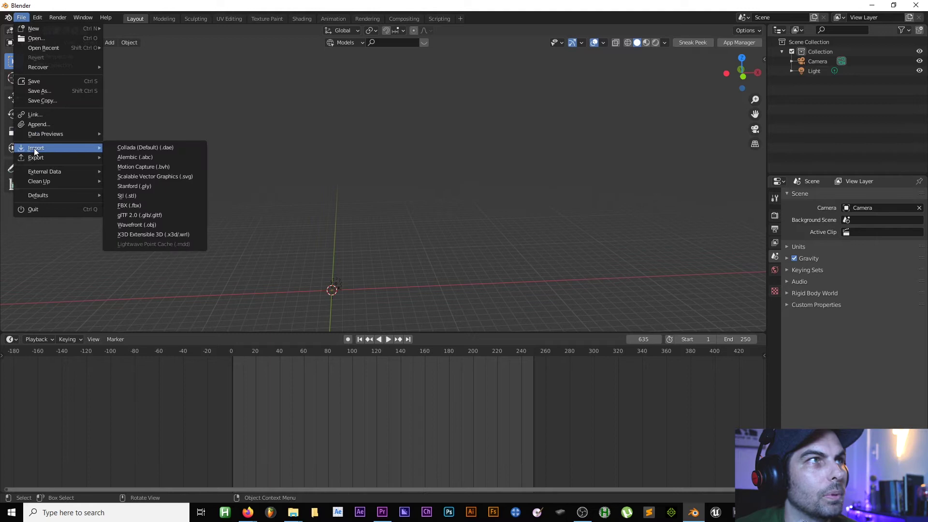
left_click(178, 167)
left_click(680, 239)
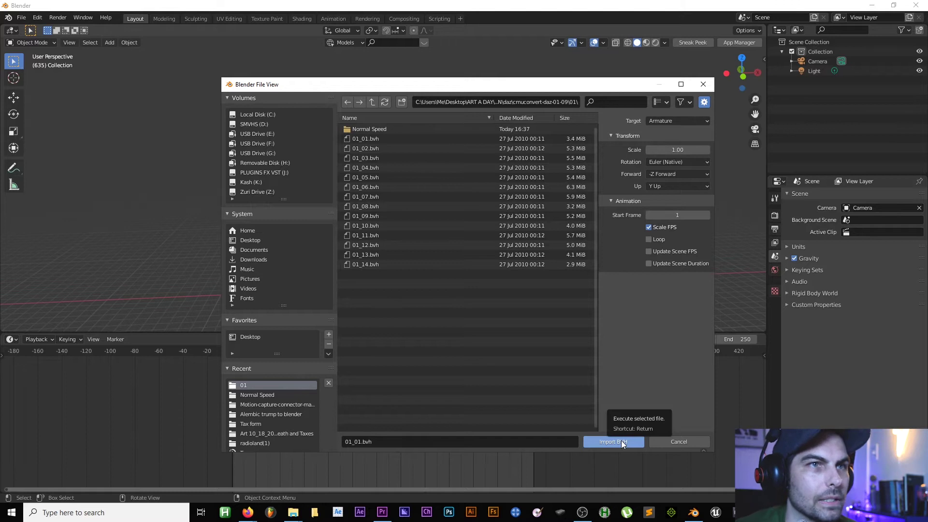
left_click(614, 441)
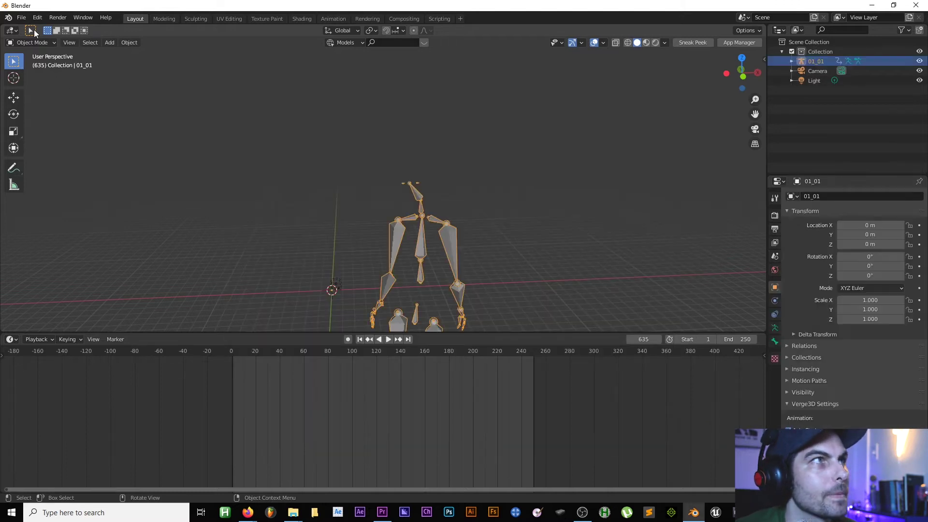
Step: Play back the re-imported armature's animation to examine its speed with the scaled frame rate
scroll(457, 245, "down", 2)
mouse_move(391, 246)
middle_mouse_down()
mouse_move(404, 242)
mouse_move(393, 246)
middle_mouse_up()
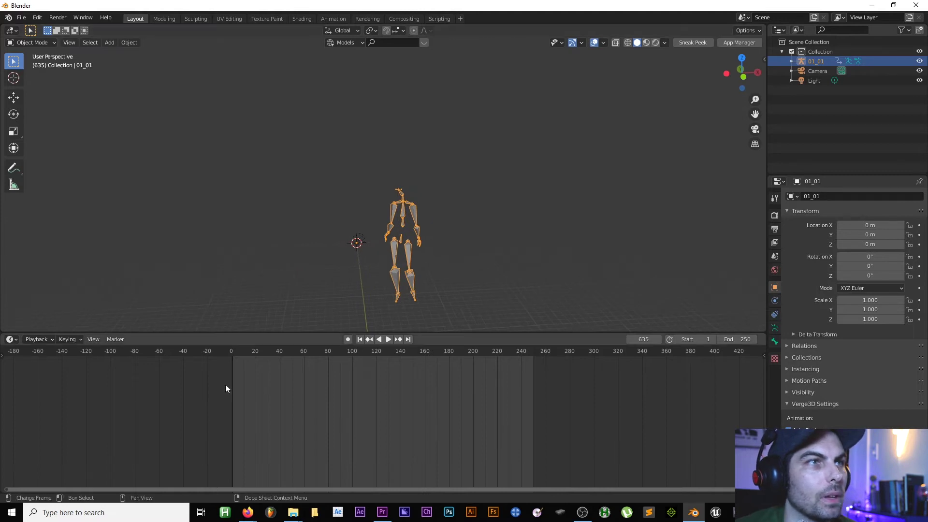
mouse_move(274, 352)
left_mouse_down()
mouse_move(589, 363)
mouse_move(263, 365)
left_mouse_up()
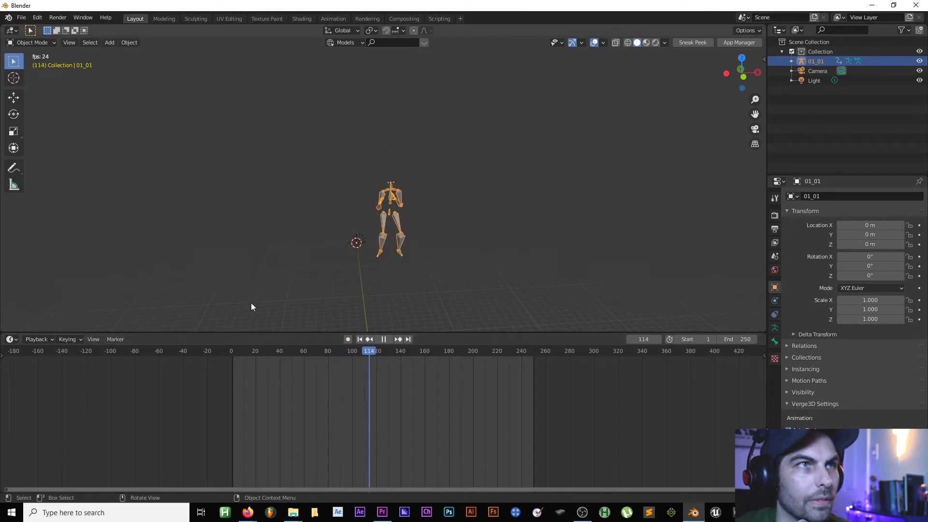
key("space")
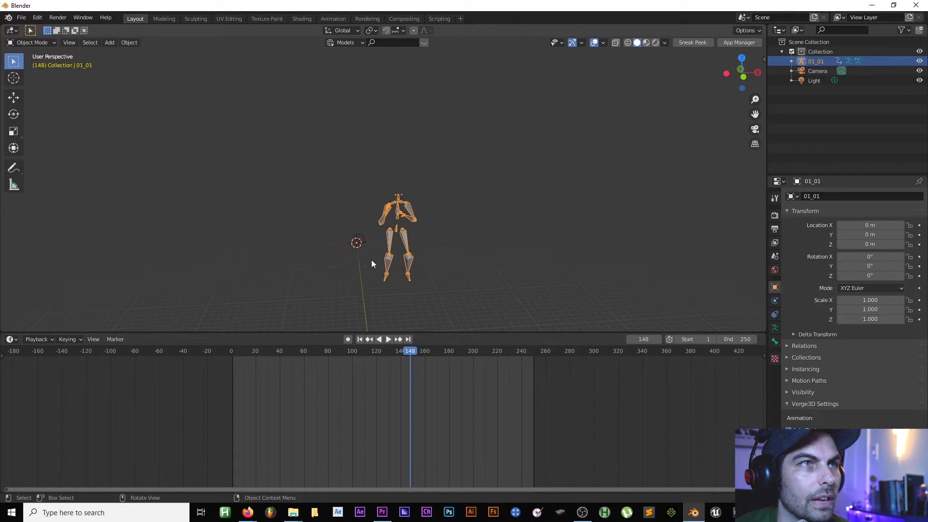
Step: Delete the armature and import 01_01.bvh again with both Scale FPS and Update Scene Duration enabled
left_click(429, 234)
left_click(402, 234)
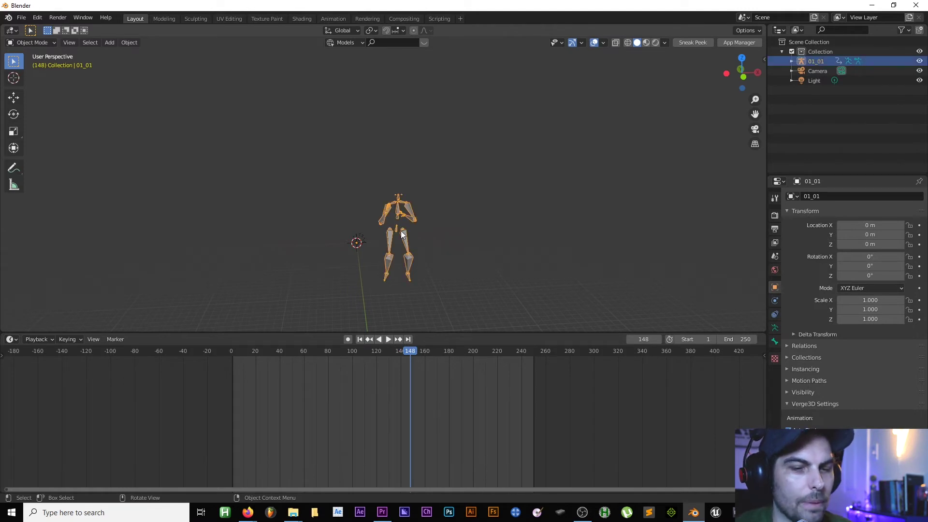
key("Delete")
left_click(22, 18)
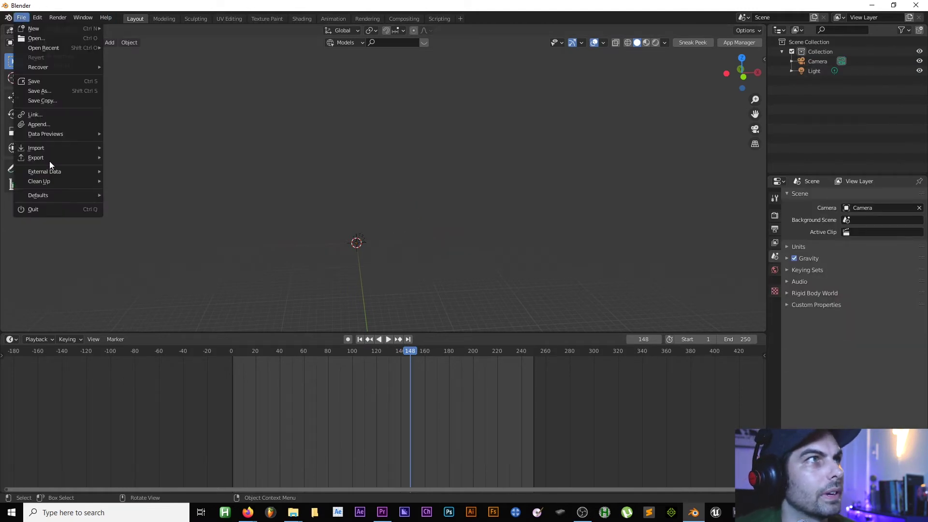
mouse_move(49, 149)
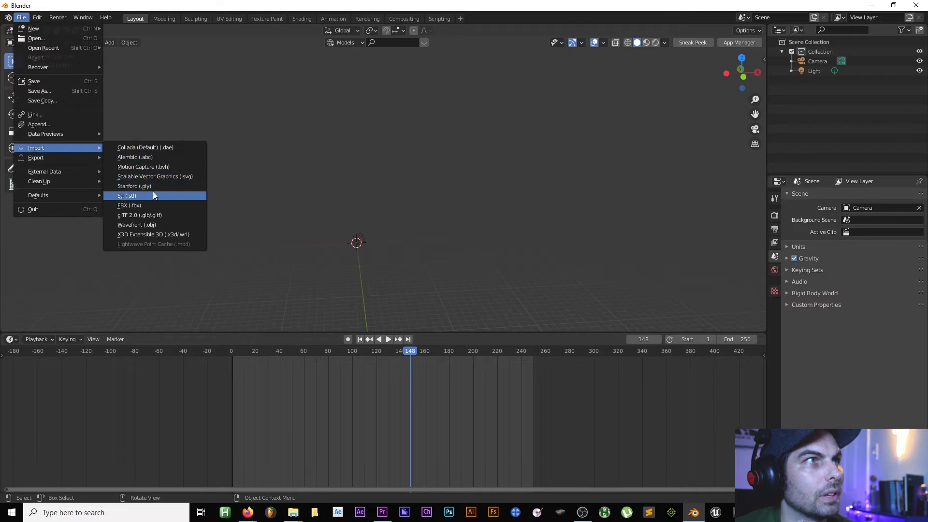
left_click(163, 166)
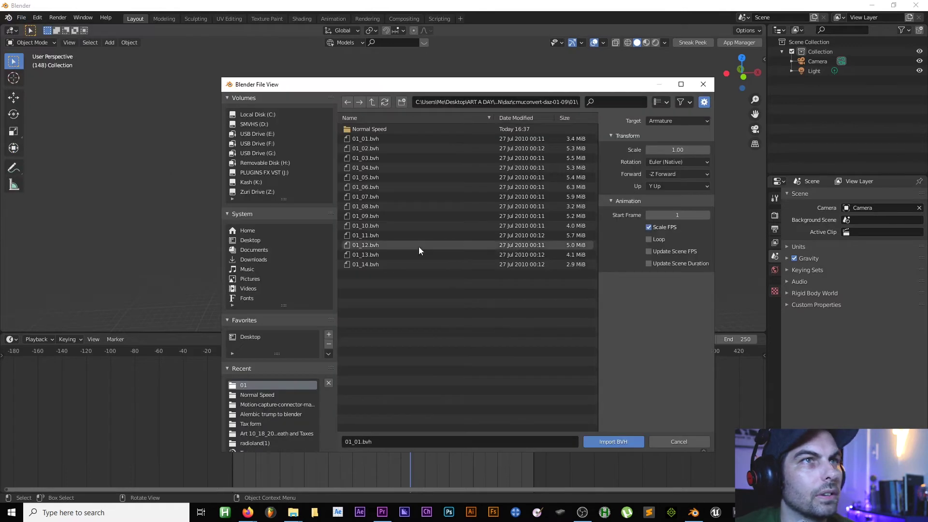
left_click(657, 263)
left_click(611, 442)
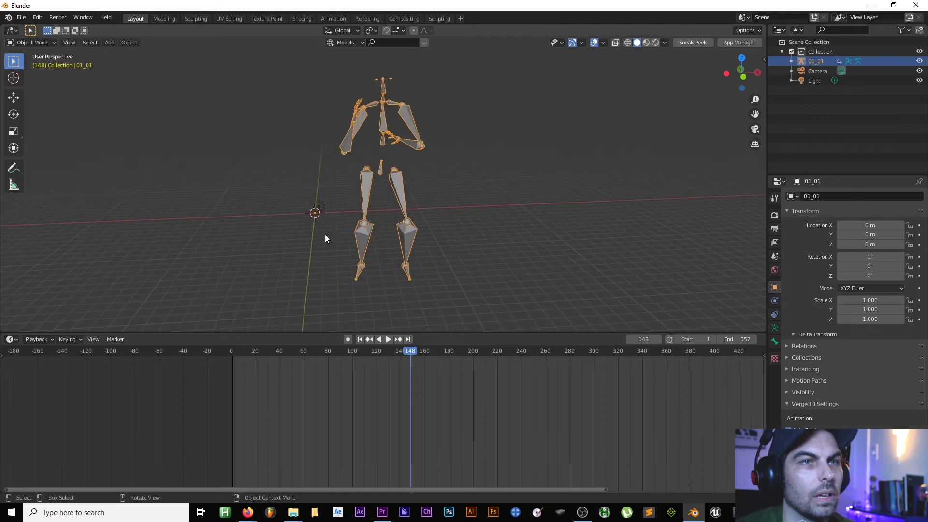
Step: Play the newly imported animation from near its start to review the motion against the updated scene duration
scroll(408, 416, "down", 6)
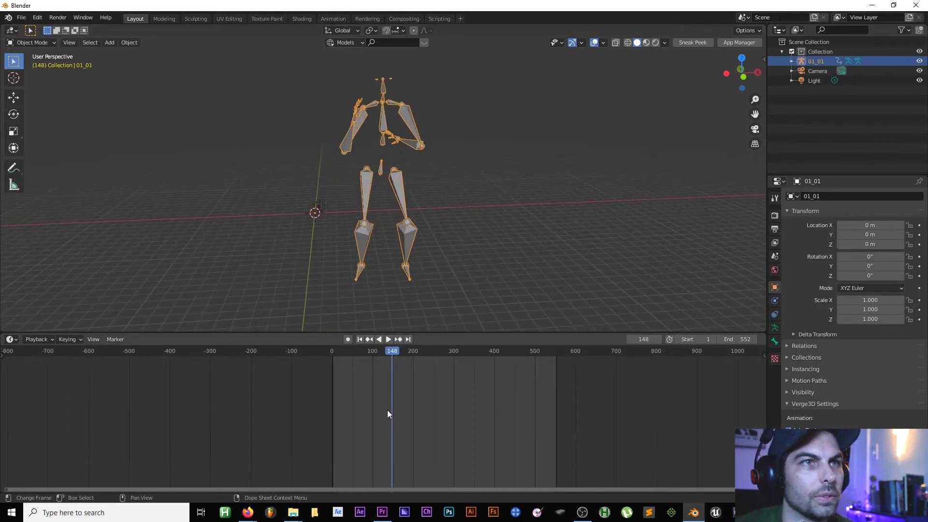
left_click_drag(389, 357, 338, 367)
key("space")
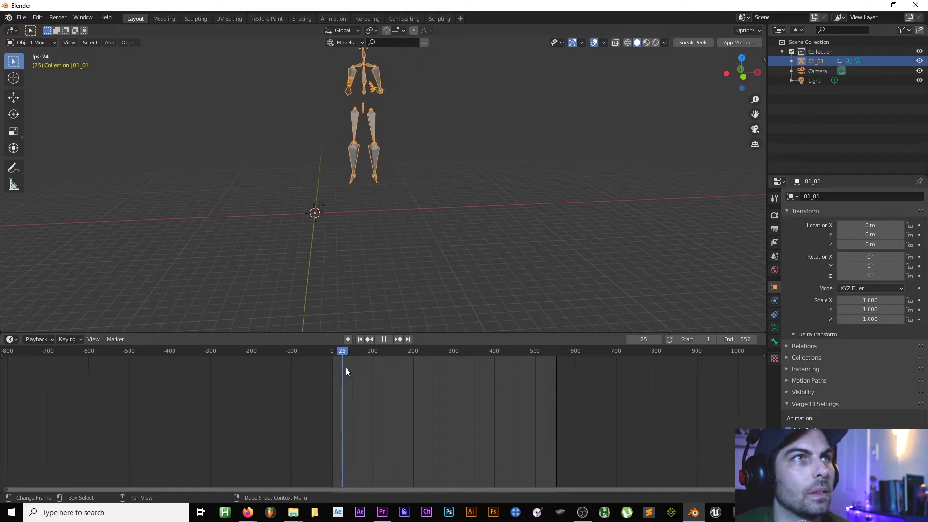
scroll(367, 233, "down", 2)
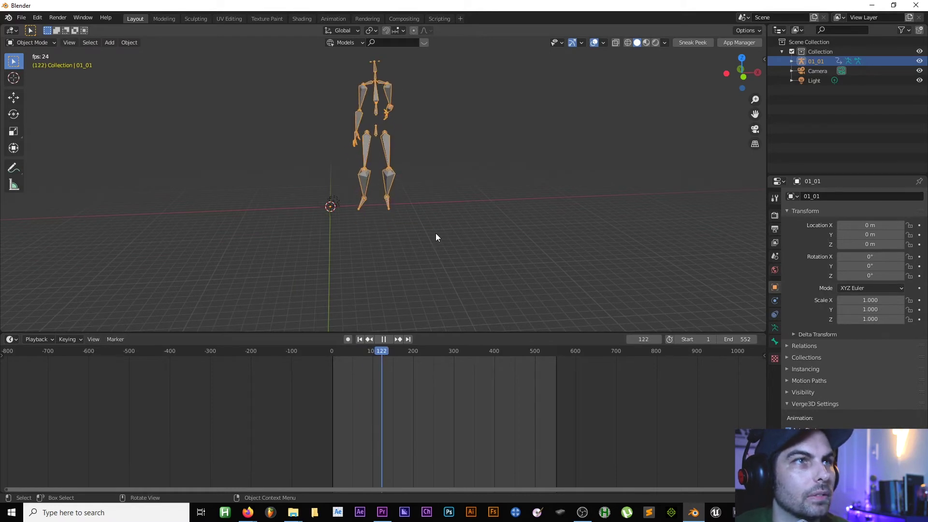
key("space")
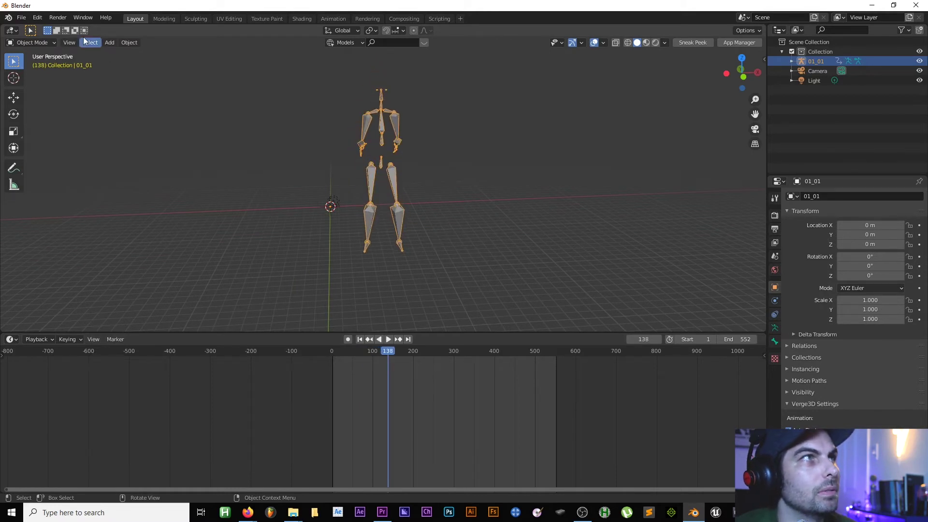
Step: Delete the current armature and re-import 01_01.bvh with Scale FPS, Update Scene FPS and Update Scene Duration all enabled
left_click(22, 18)
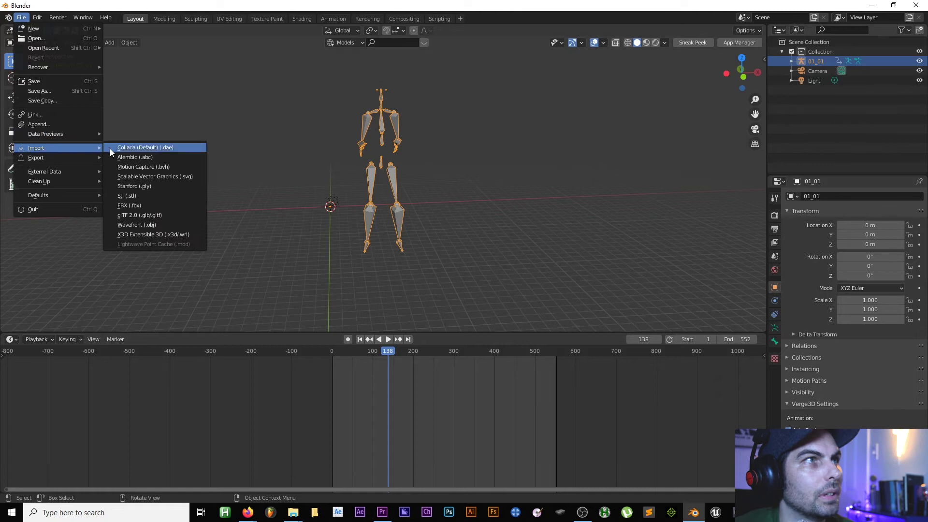
key("Delete")
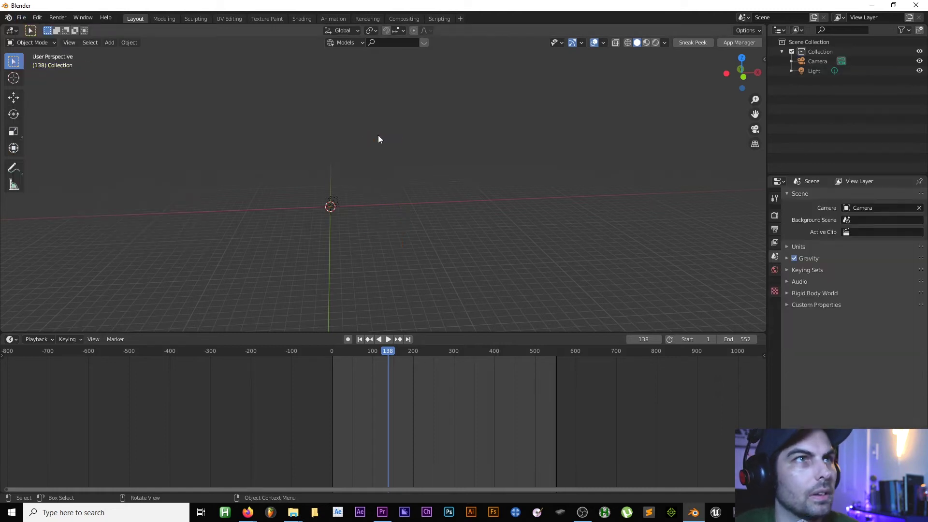
left_click(25, 19)
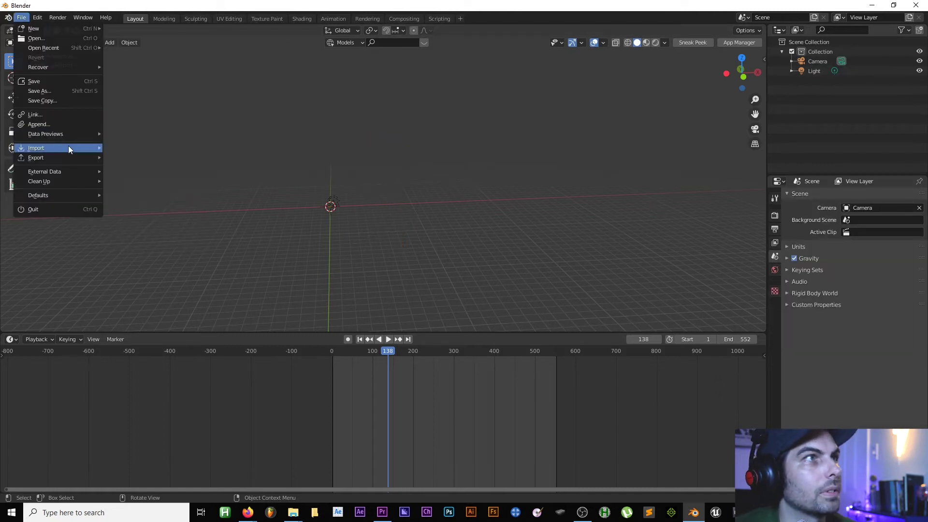
mouse_move(77, 146)
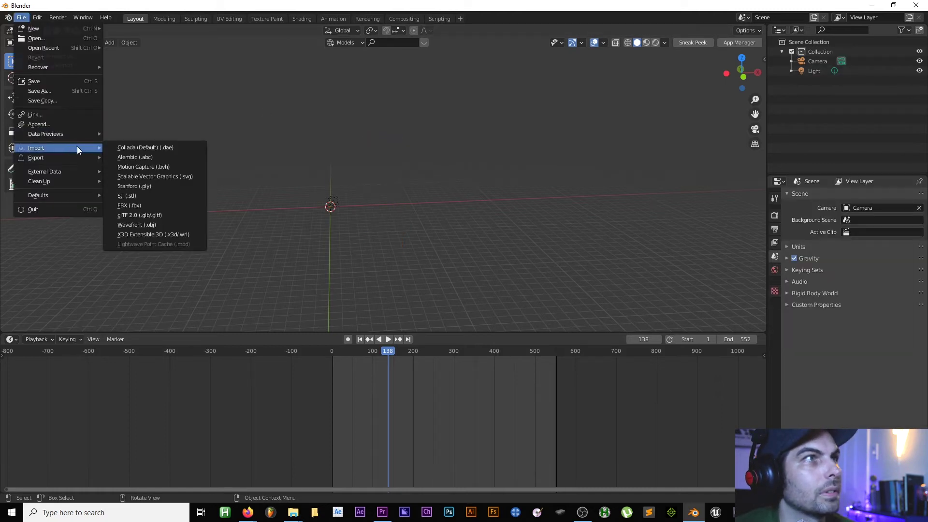
left_click(174, 167)
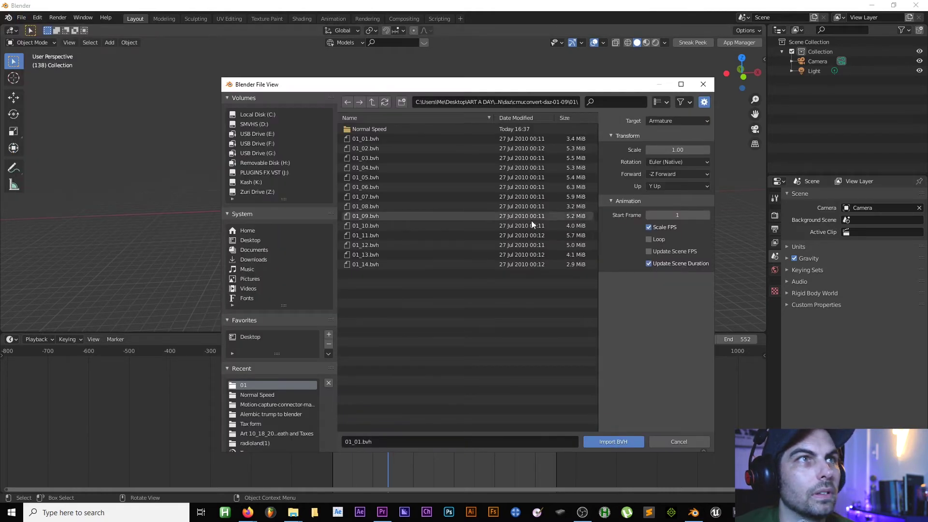
left_click(419, 141)
left_click(674, 252)
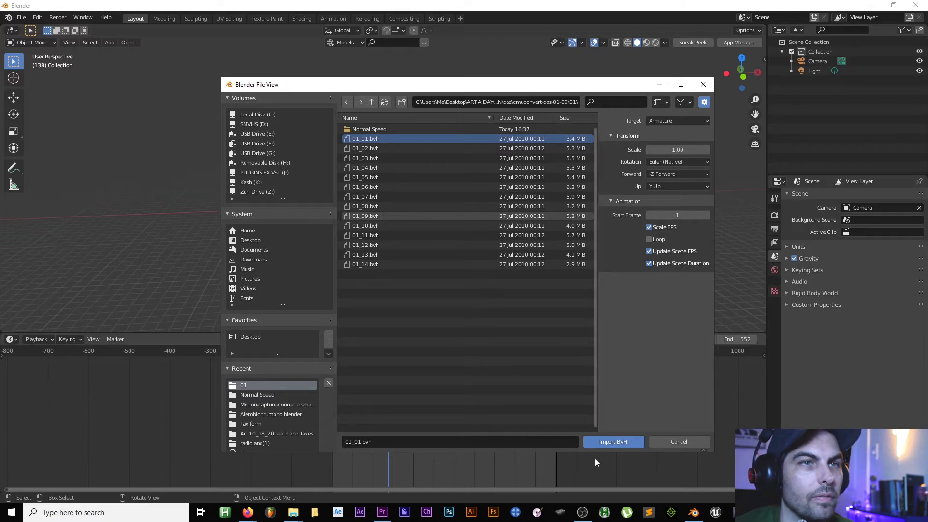
left_click(604, 444)
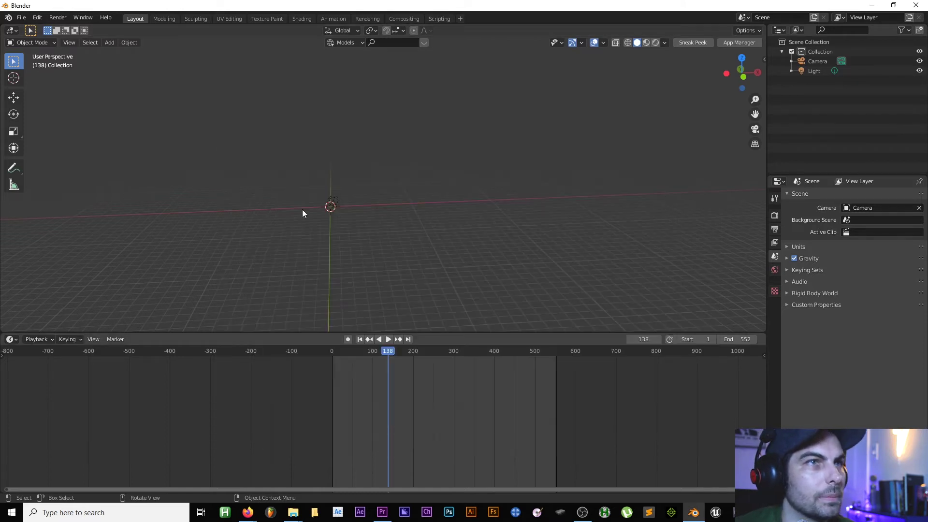
Step: Play back the armature imported with Update Scene FPS enabled to judge its animation speed
key("KP_Decimal")
scroll(417, 222, "down", 3)
scroll(416, 220, "down", 2)
key("space")
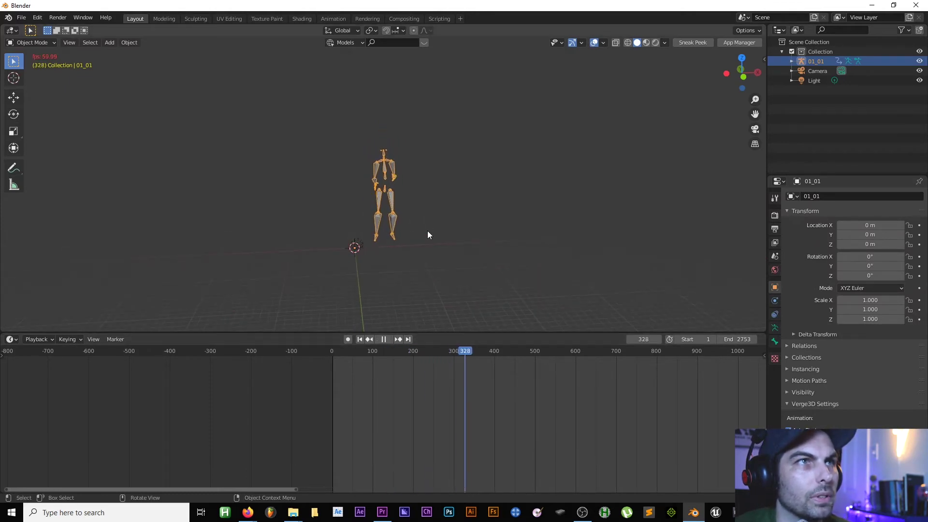
key("space")
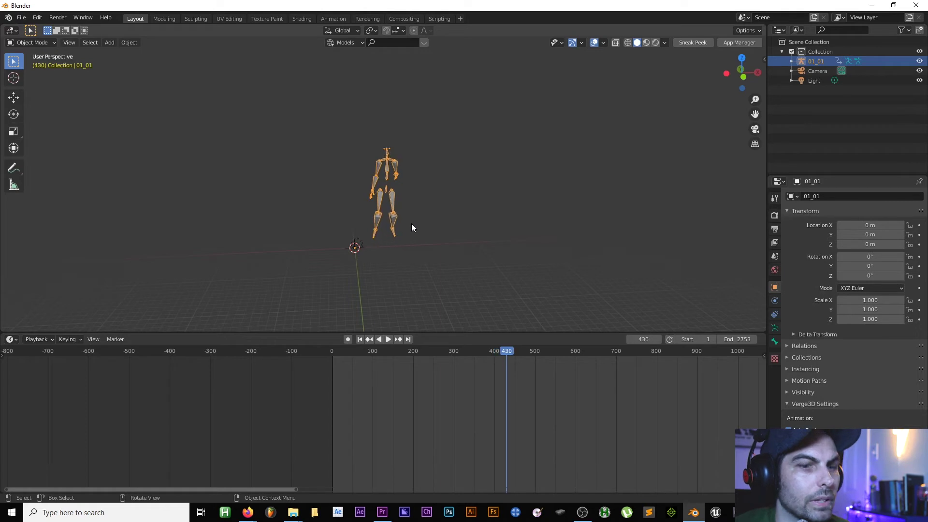
Step: Delete the armature and import 01_01.bvh again, keeping the same FPS and scene duration options
key("Delete")
left_click(21, 18)
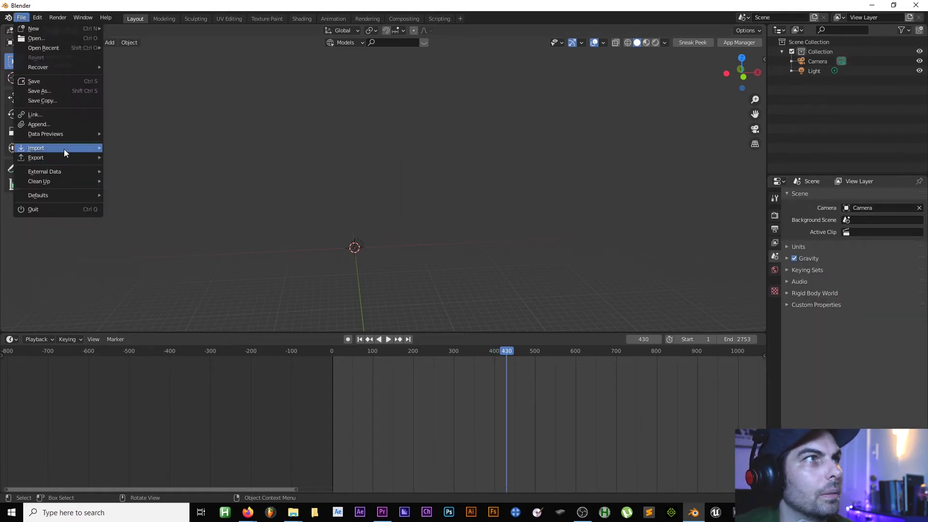
mouse_move(63, 148)
left_click(175, 166)
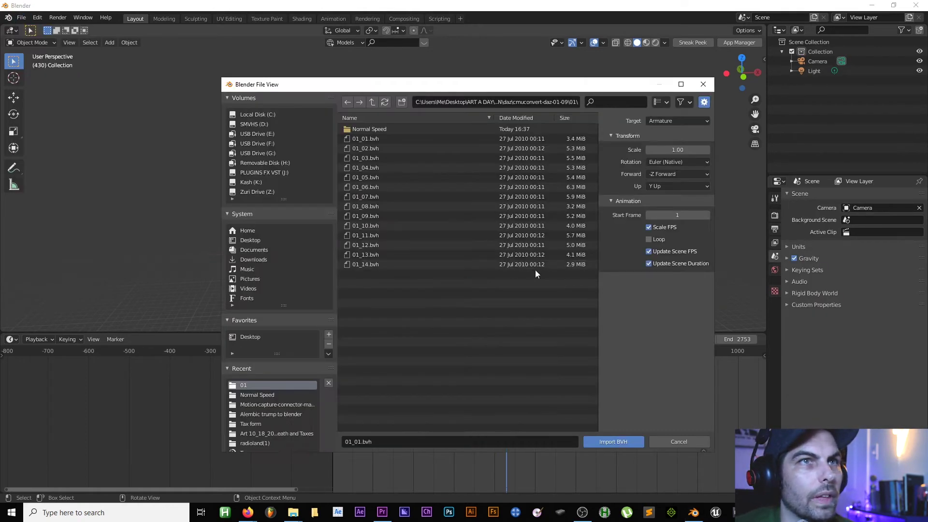
left_click(615, 440)
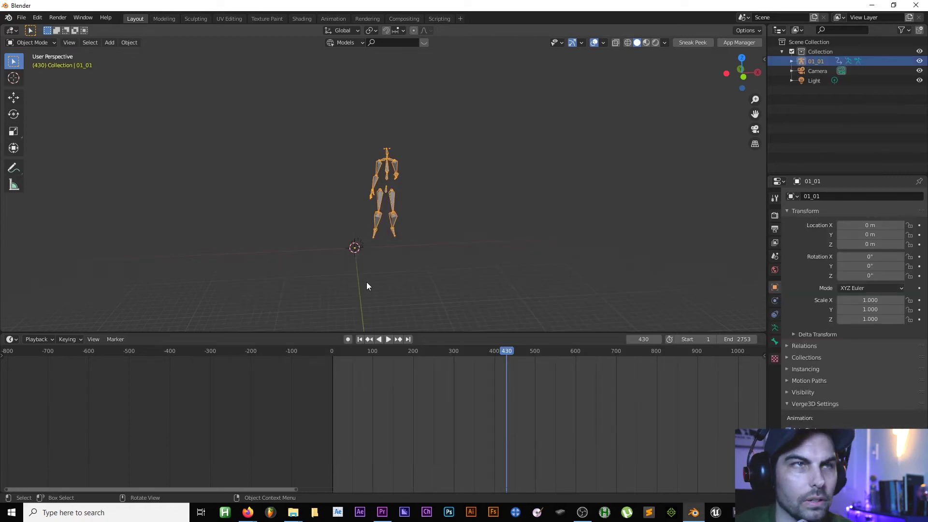
Step: Play the re-imported armature's animation from the current frame and pause it after reviewing the movement
key("KP_Decimal")
left_click(388, 340)
scroll(448, 269, "down", 5)
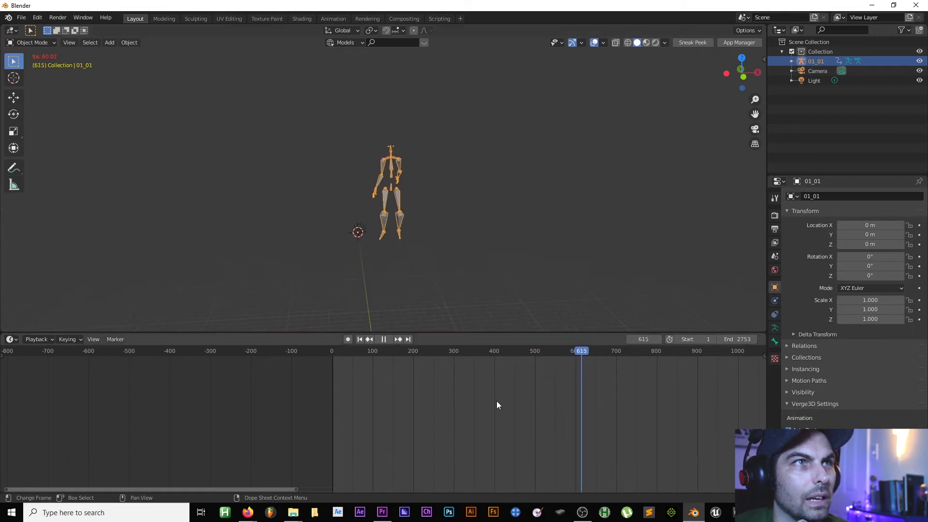
key("space")
scroll(426, 300, "down", 1)
scroll(419, 288, "down", 1)
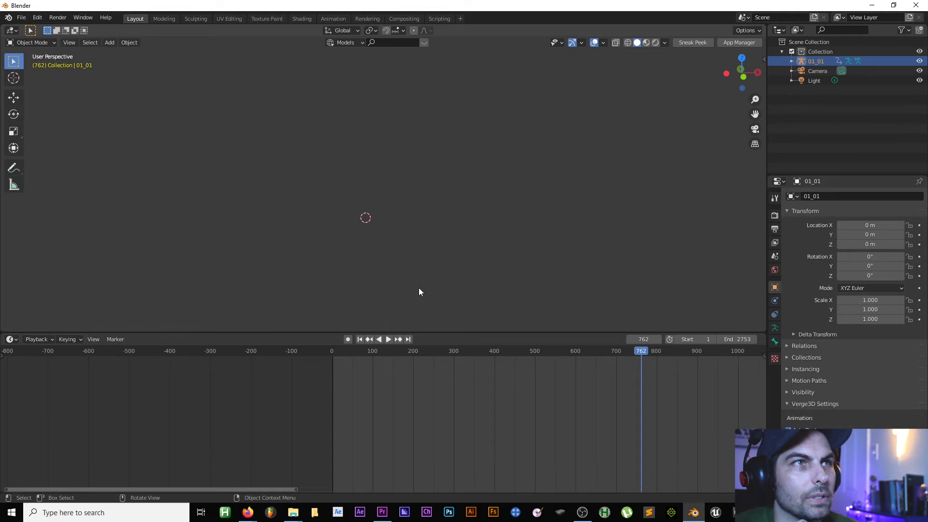
Step: Move to frame 223, fit the whole scene range in the timeline, and play a short stretch of the motion up close
scroll(418, 288, "up", 2)
left_click(422, 355)
key("space")
key("space")
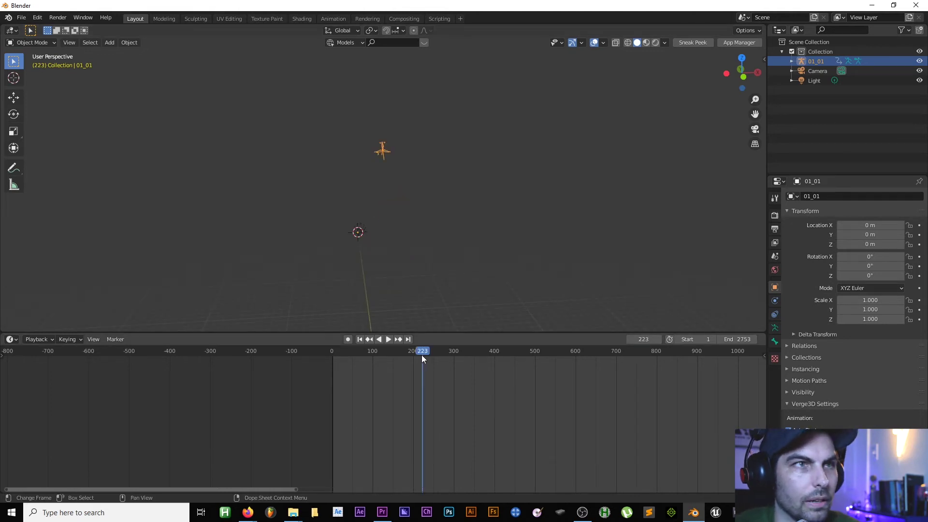
scroll(376, 256, "up", 6)
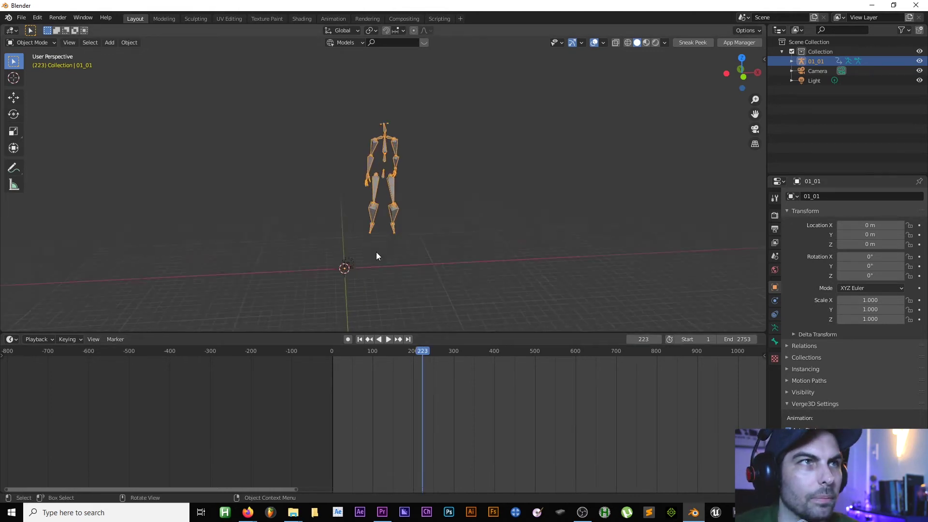
scroll(416, 369, "down", 4)
scroll(409, 373, "down", 3)
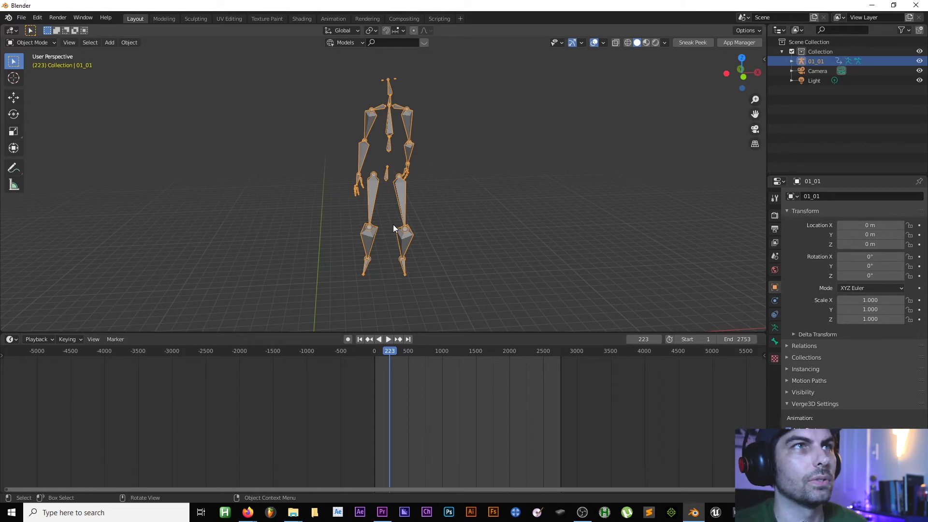
key("space")
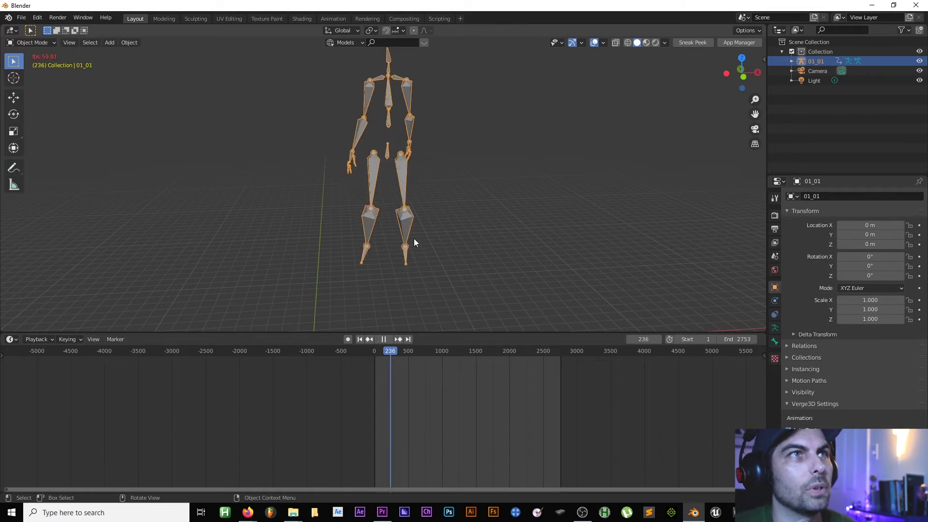
key("space")
Step: Try scaling the armature up to about 4.36 and play the enlarged motion to compare its apparent speed
scroll(421, 251, "down", 5)
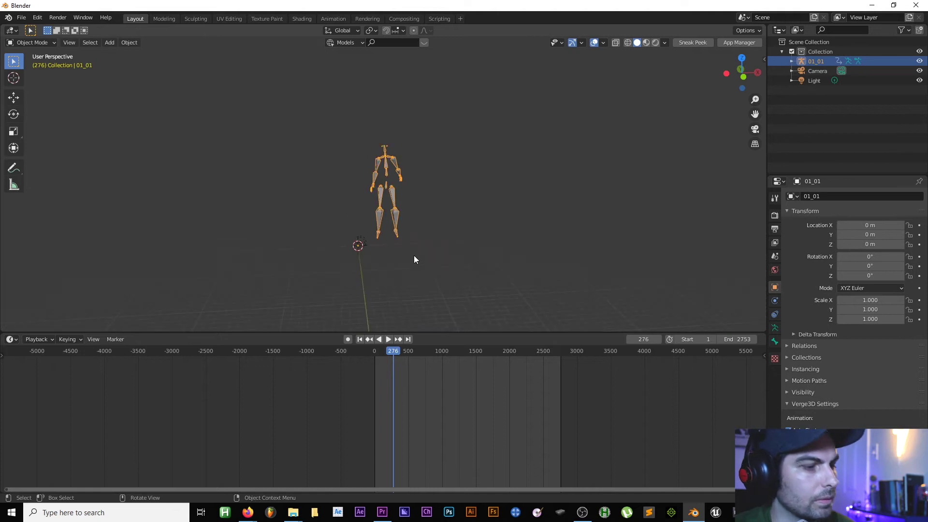
key("s")
left_click(546, 157)
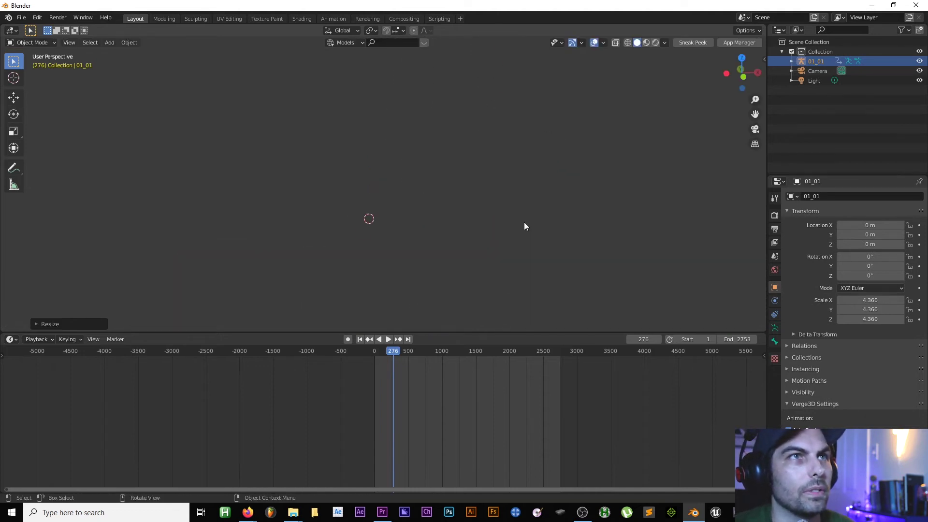
key("space")
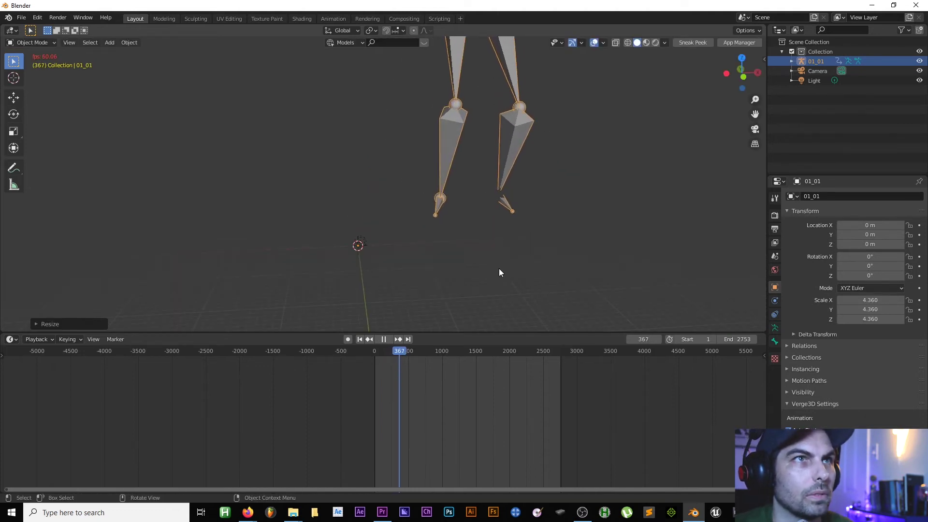
key("space")
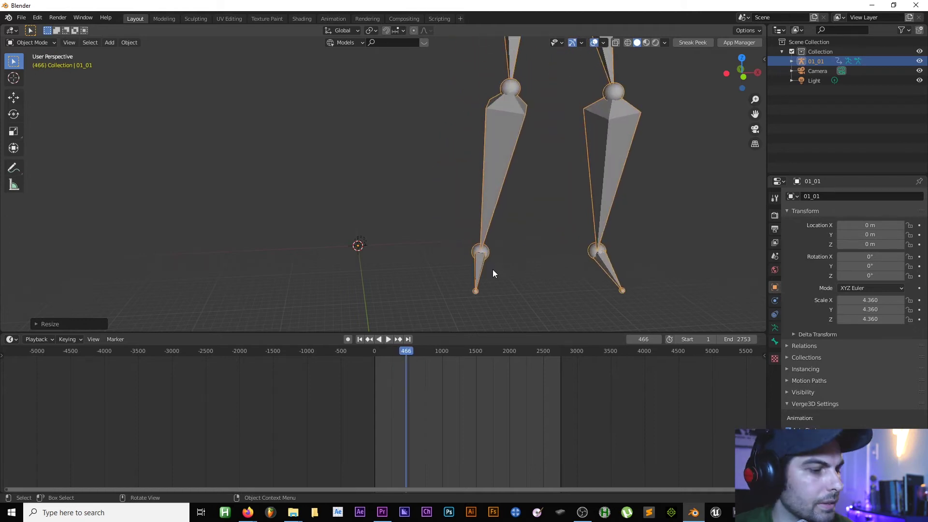
key("ctrl+z")
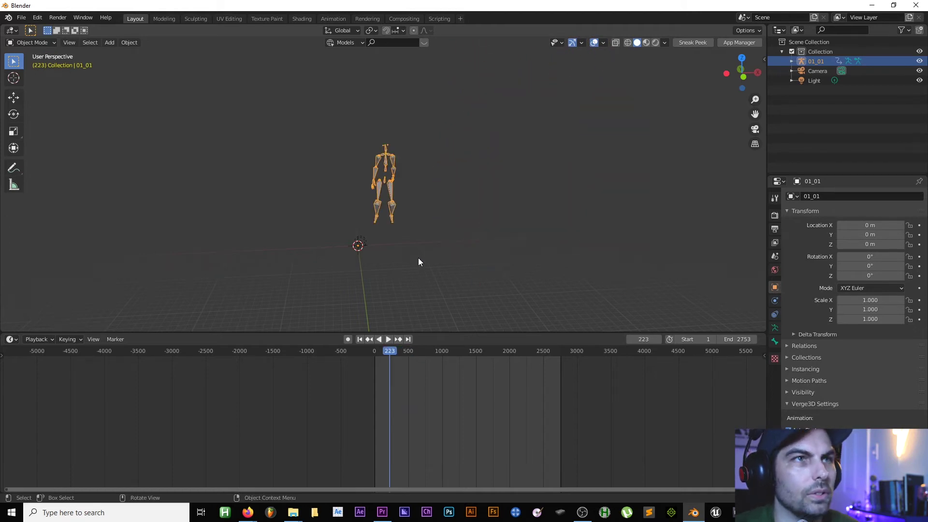
Step: Delete the armature, switch to Firefox and review the bvhacker.com page with its download versions
key("Delete")
mouse_move(246, 517)
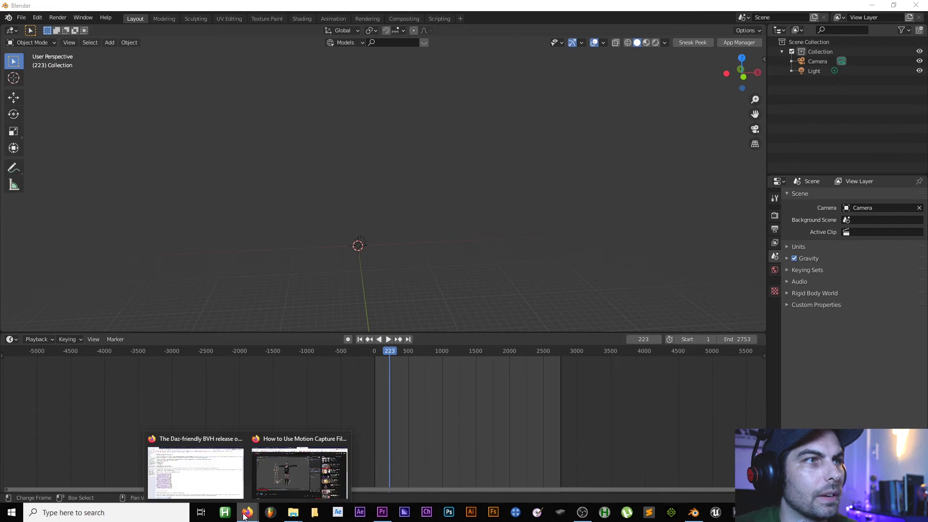
left_click(194, 462)
left_click(147, 8)
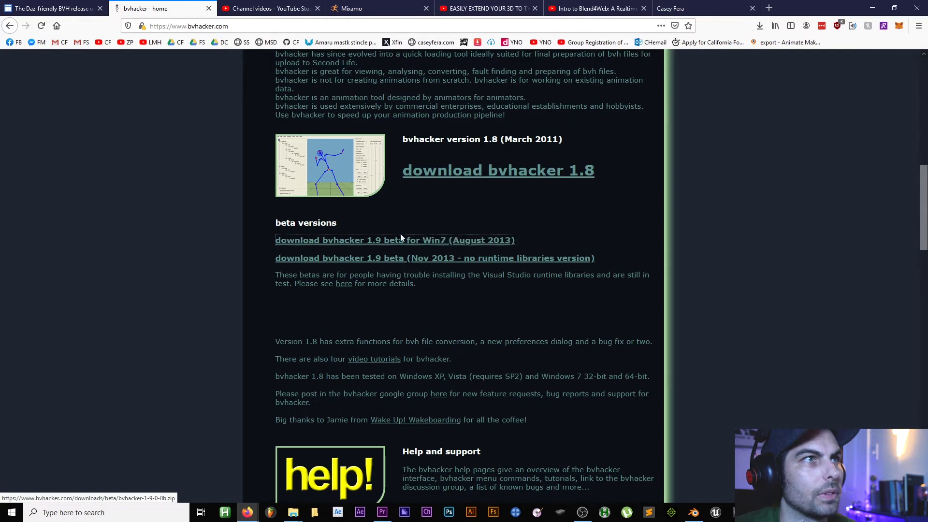
scroll(148, 208, "up", 4)
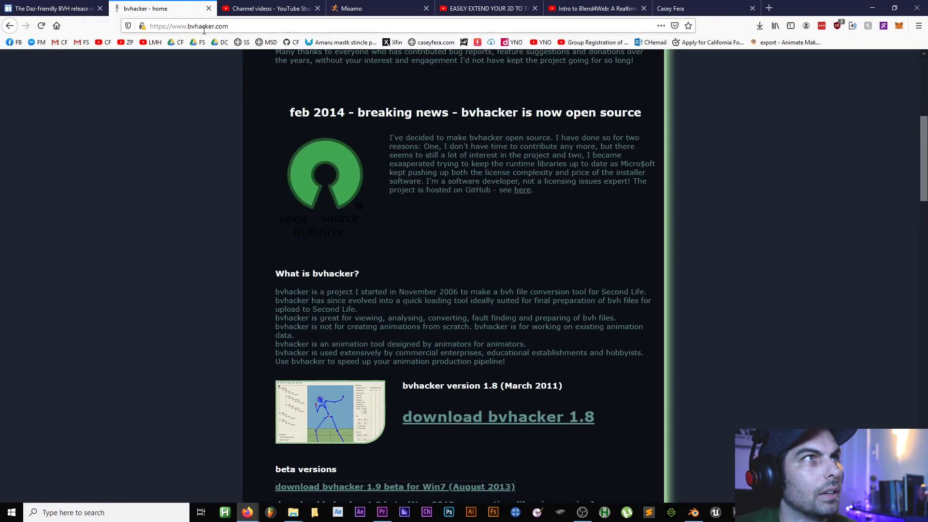
scroll(341, 265, "down", 4)
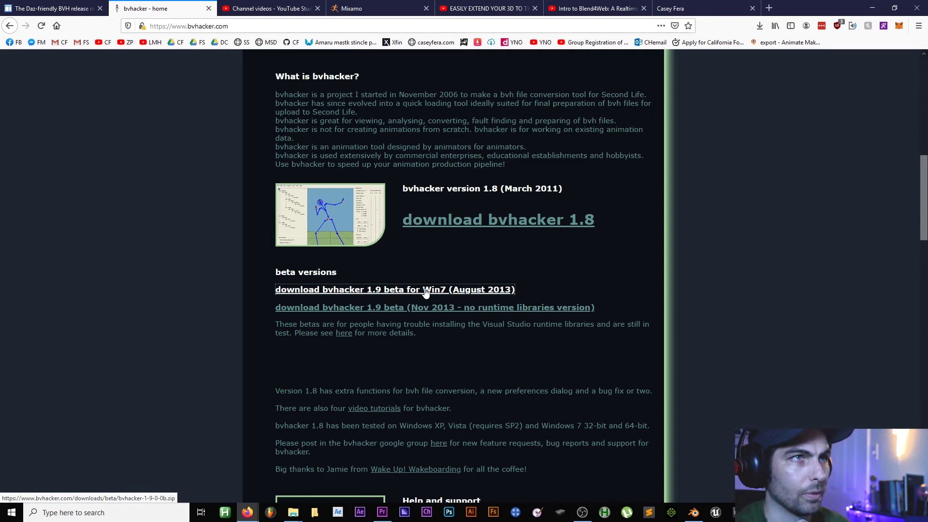
Step: Download the bvhacker 1.9 beta for Win7 (August 2013) and open the download from the browser's list
left_click(379, 290)
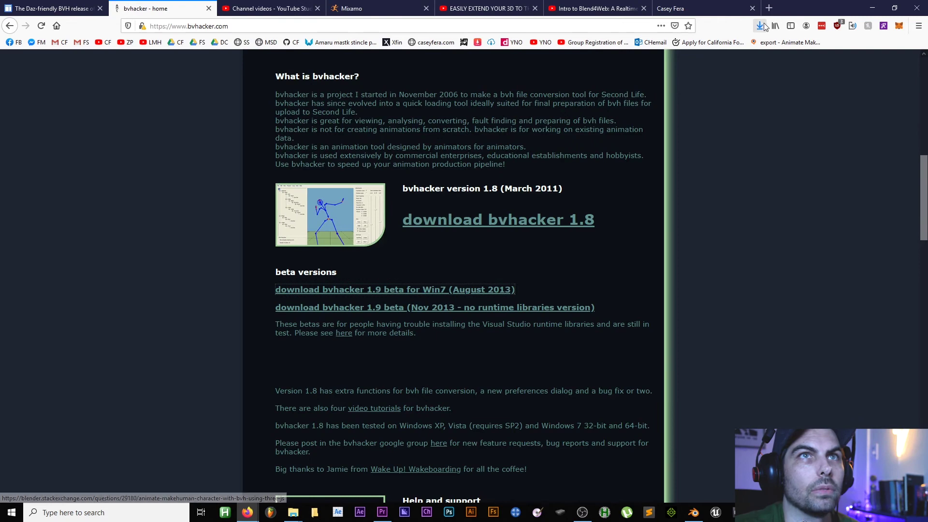
left_click(758, 29)
left_click(758, 51)
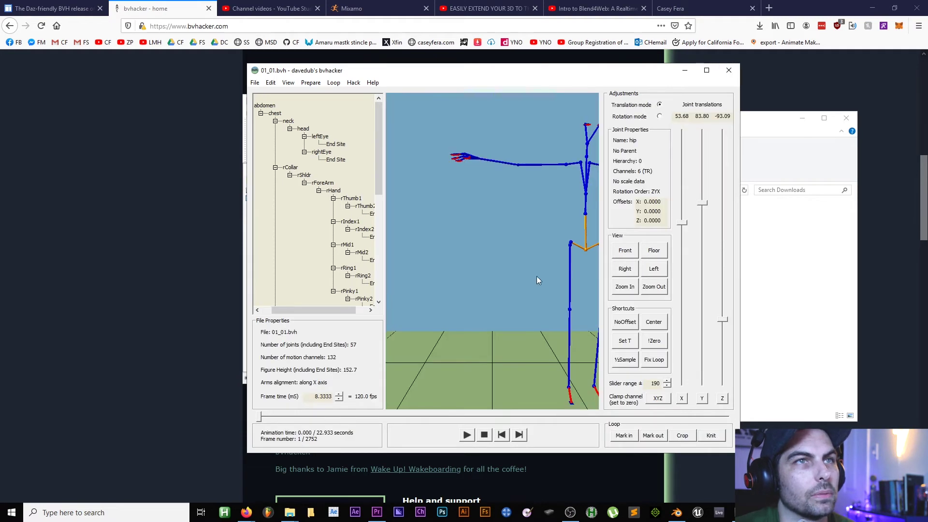
Step: In bvhacker, center the loaded 01_01.bvh figure so that all of it can be viewed
left_click(653, 320)
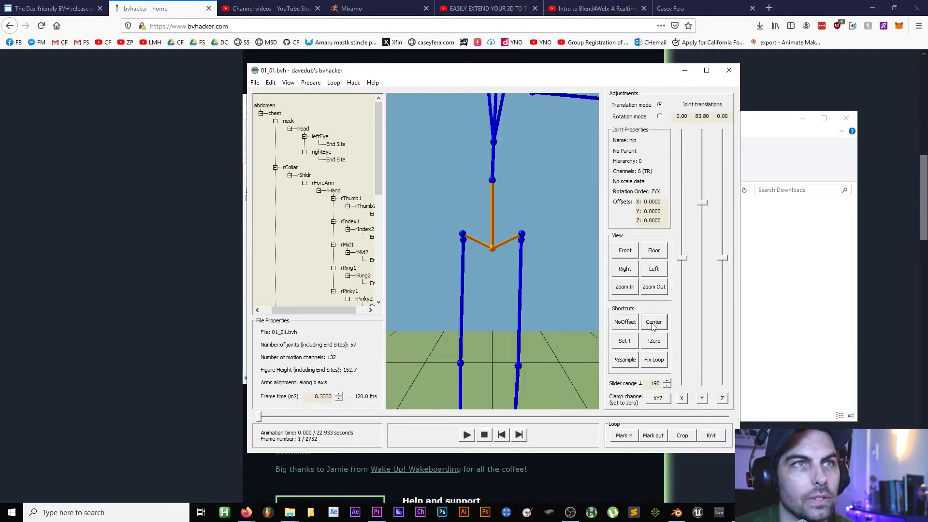
scroll(471, 258, "down", 3)
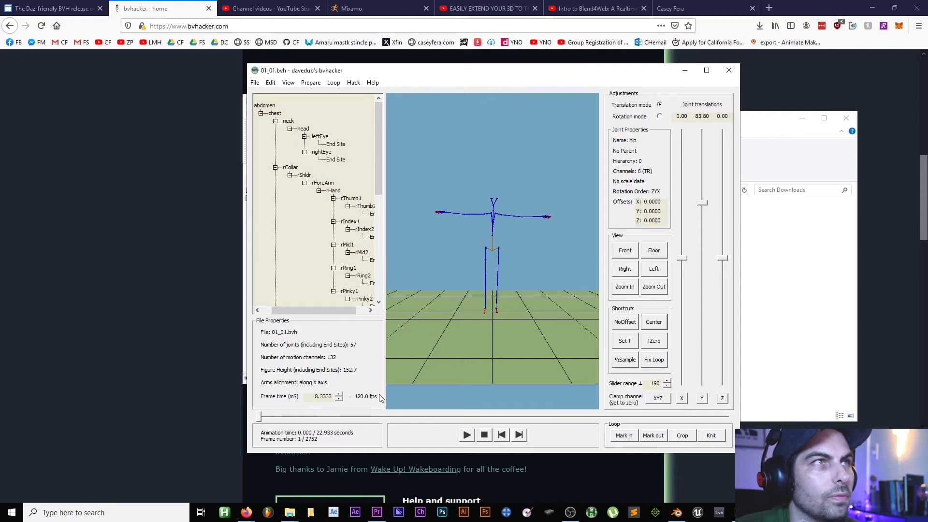
Step: Set the frame time of 01_01.bvh to 5 mS in its file properties
left_click_drag(314, 398, 350, 396)
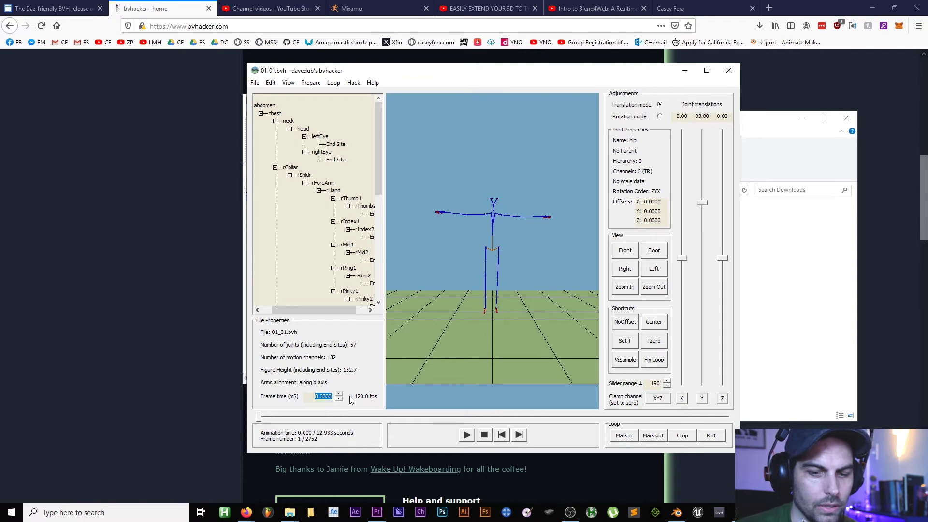
type("5")
key("Return")
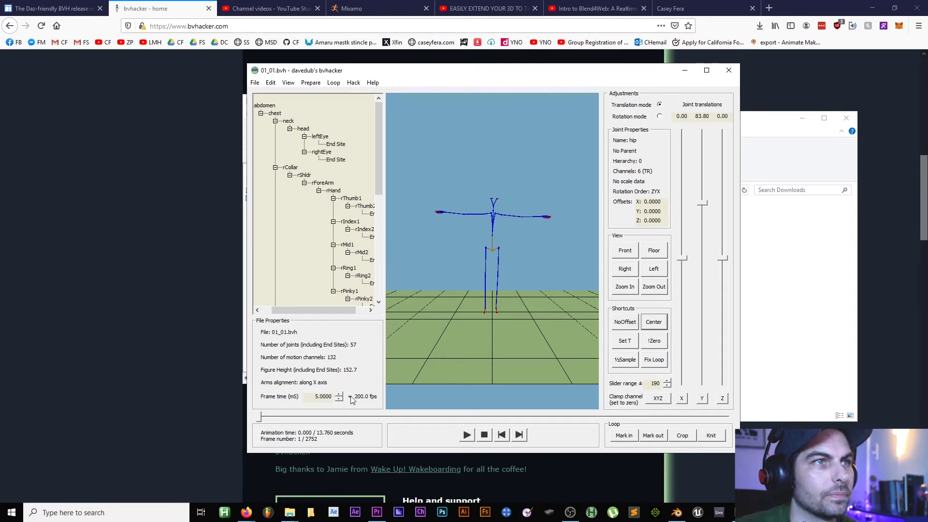
left_click_drag(315, 399, 336, 398)
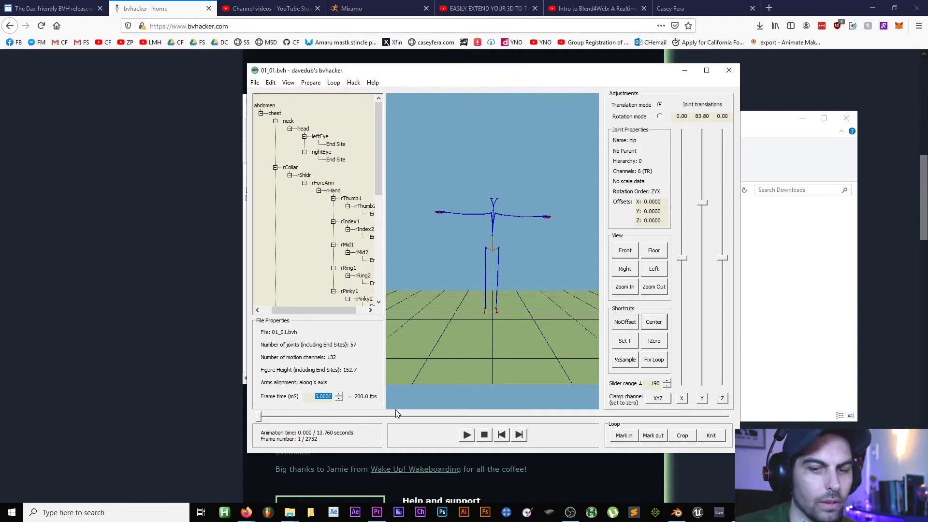
type("1")
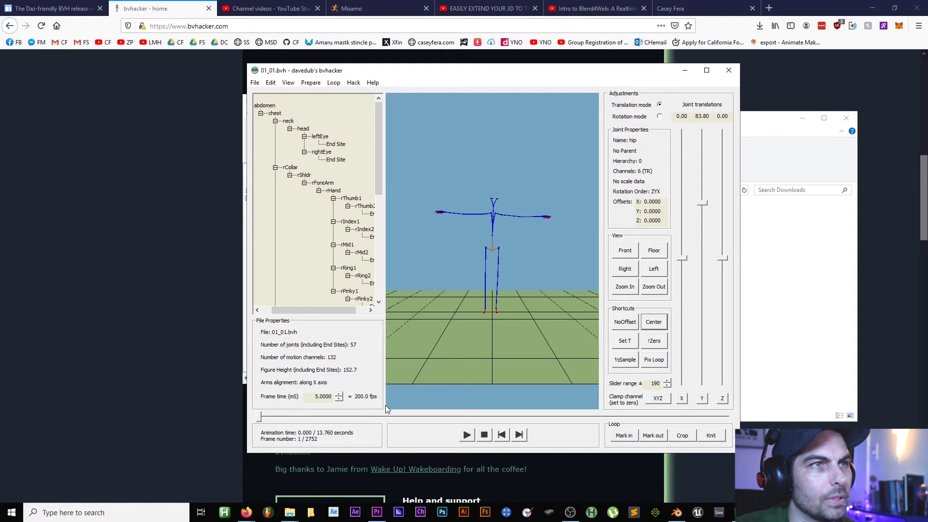
Step: Resample the 01_01.bvh animation to half its frames and play part of it to check the speed
left_click(288, 84)
mouse_move(271, 84)
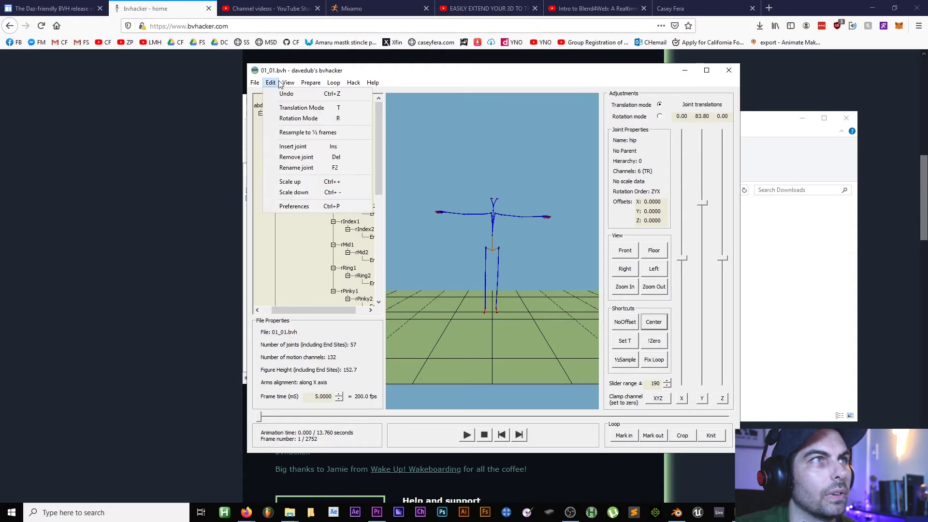
left_click(302, 134)
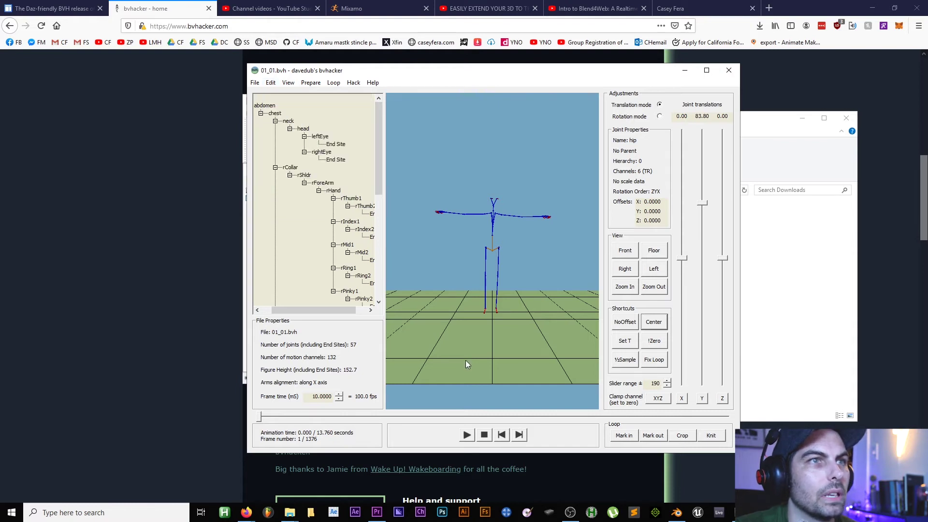
key("space")
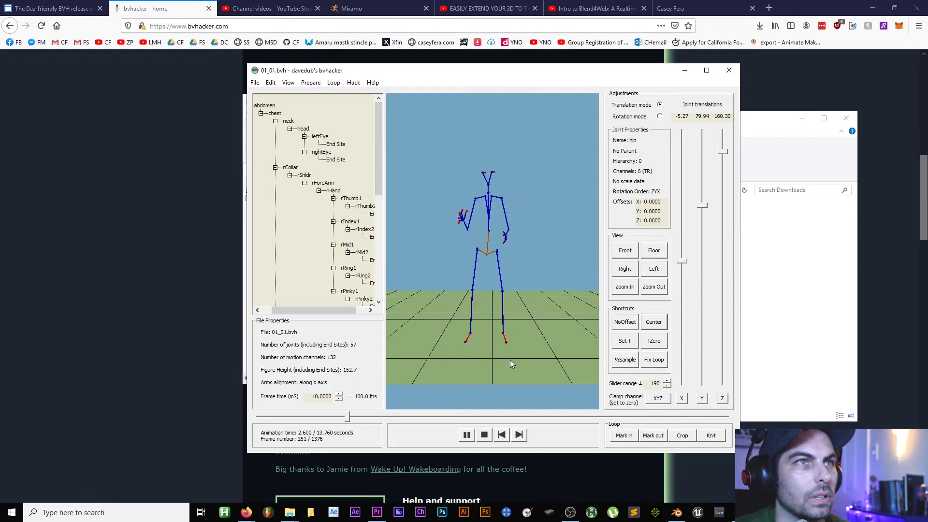
key("space")
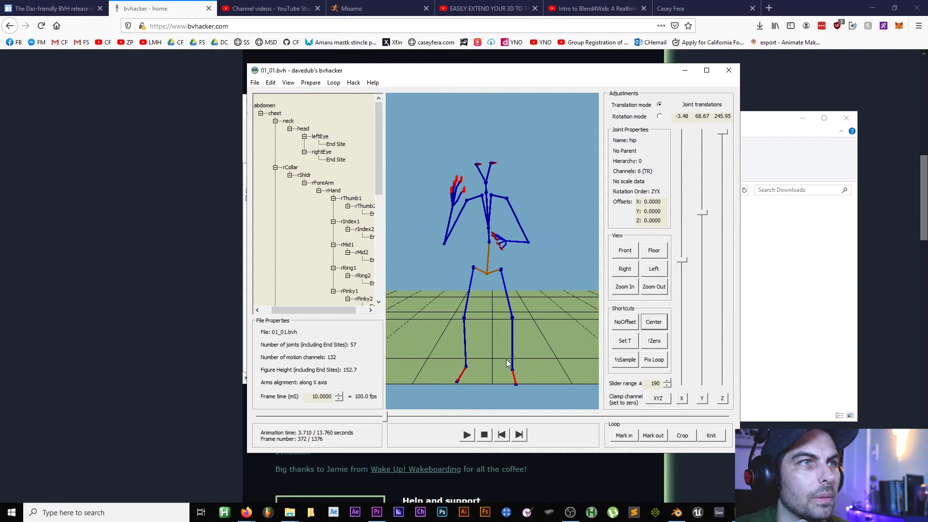
Step: Resample the animation to half its frames three more times and play the motion
left_click_drag(309, 397, 351, 398)
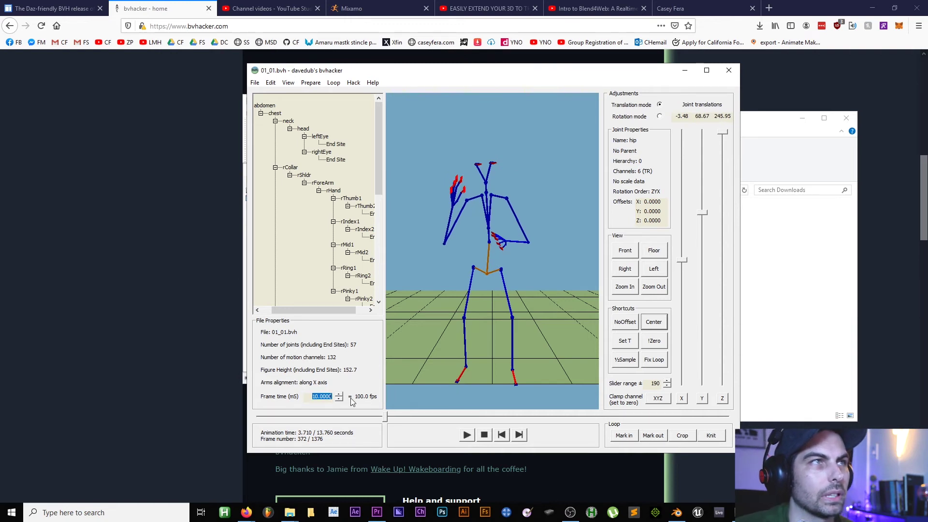
left_click(271, 82)
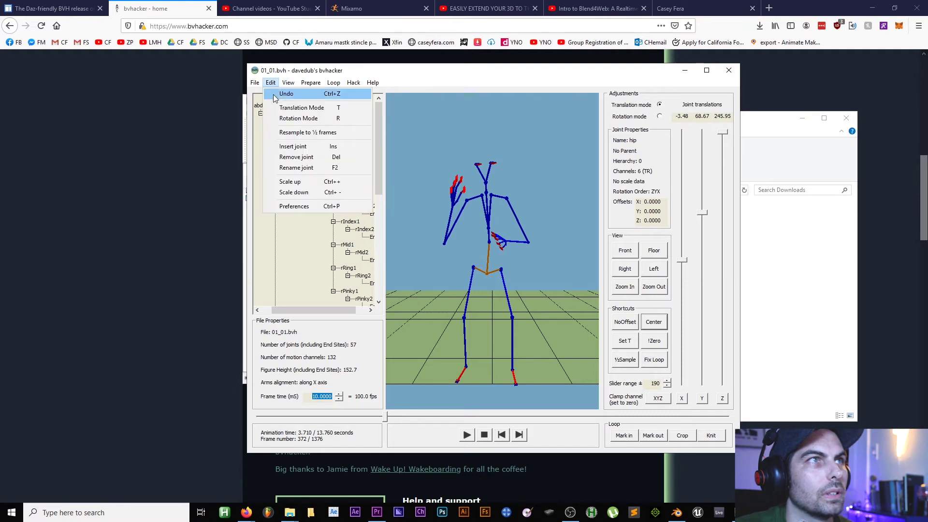
left_click(288, 132)
left_click(271, 83)
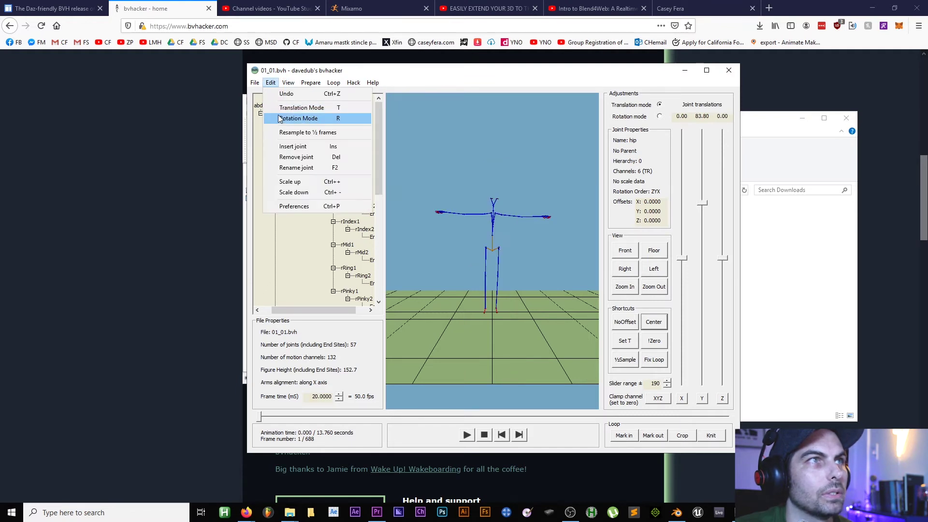
left_click(288, 133)
left_click(270, 83)
left_click(286, 133)
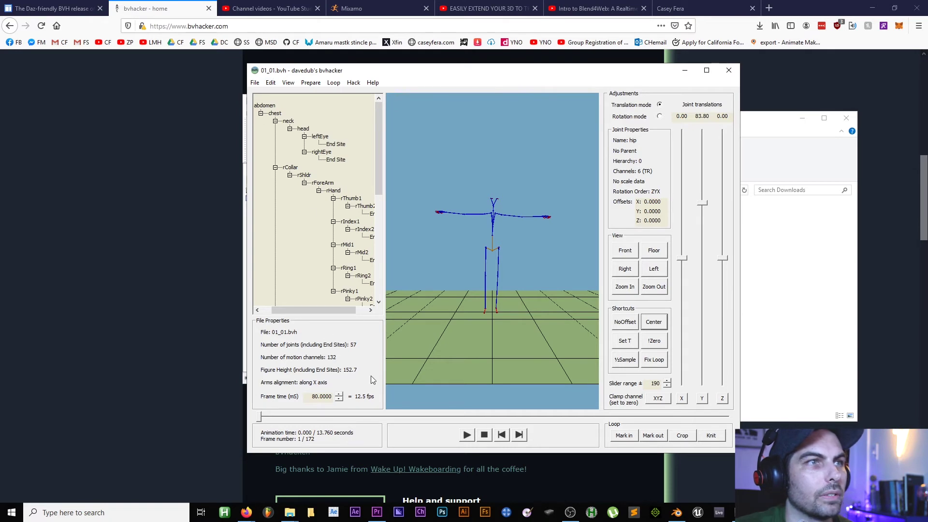
left_click(467, 435)
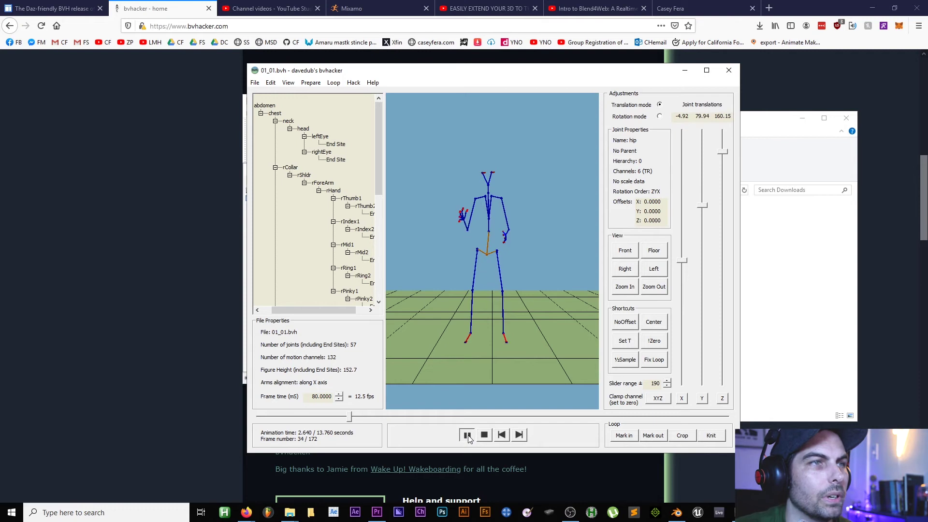
Step: Set the frame time to 400 mS and play the animation briefly
double_click(312, 396)
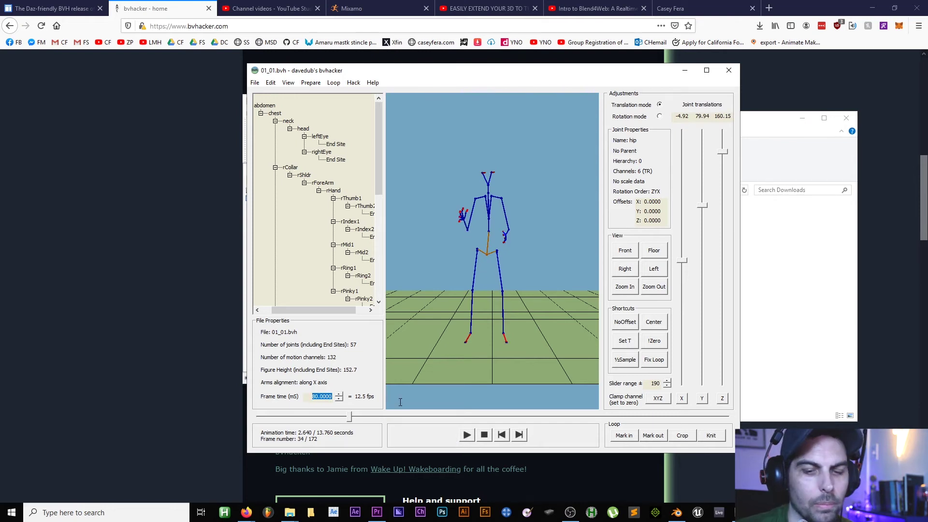
type("0")
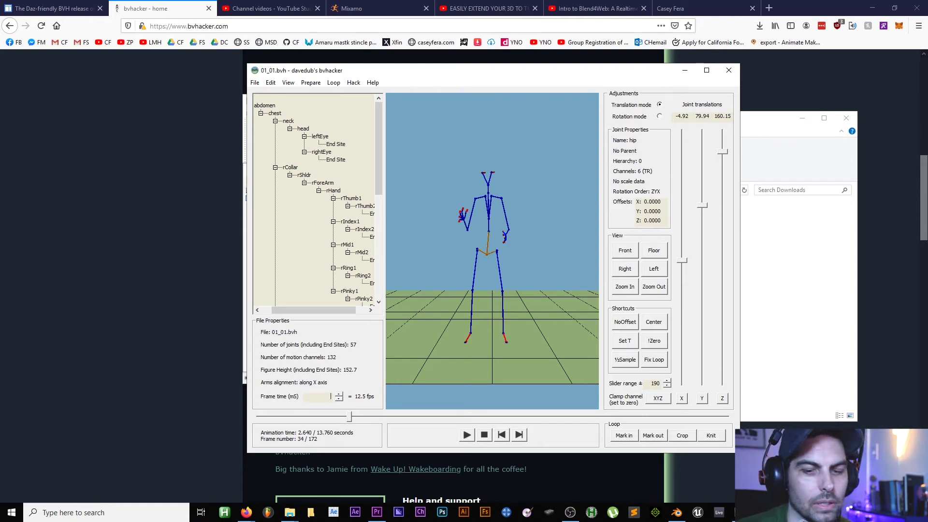
type("0")
key("Return")
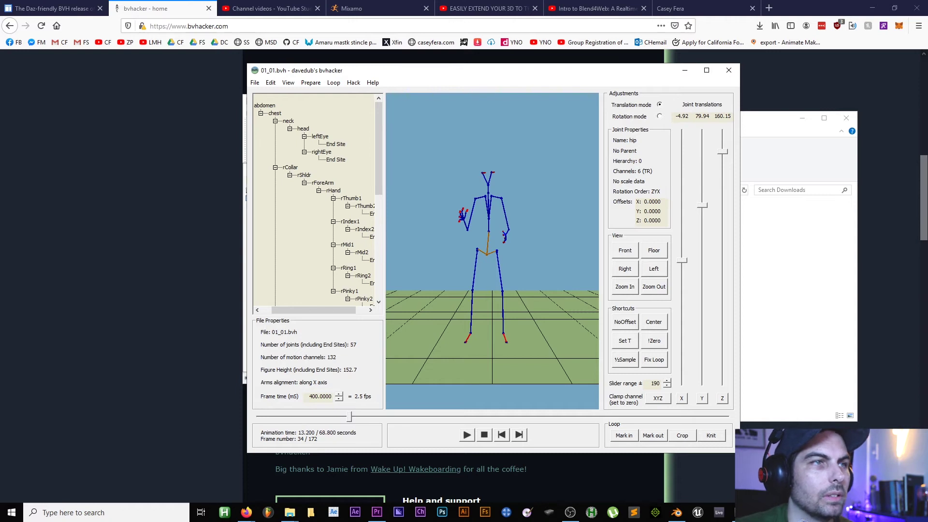
left_click(466, 435)
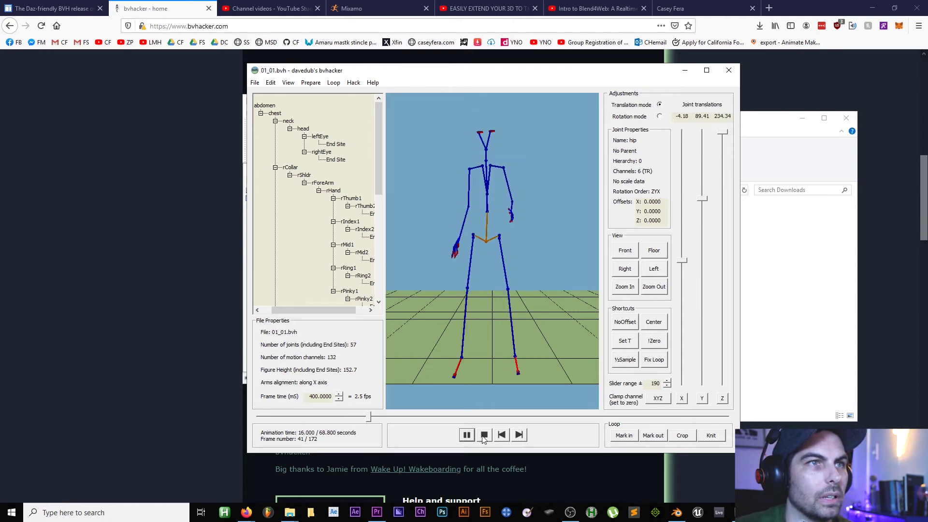
left_click(484, 435)
Step: Reload the original 01_01.bvh from the cmuconvert-daz-01-09 folder 01 and center the figure
left_click(255, 83)
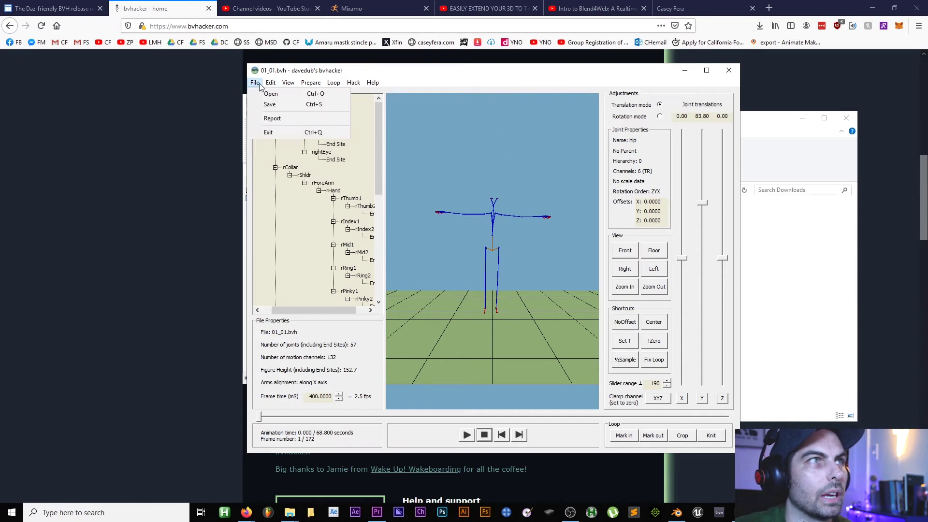
left_click(271, 95)
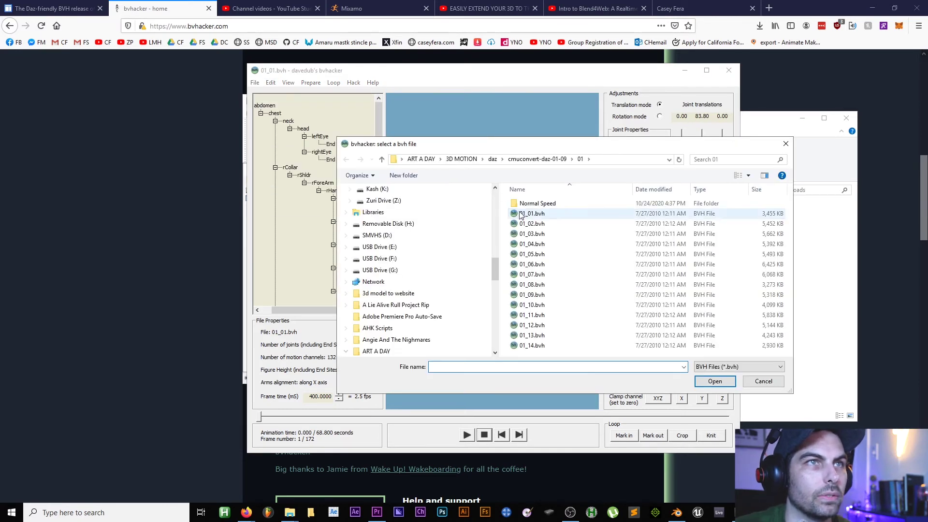
double_click(518, 213)
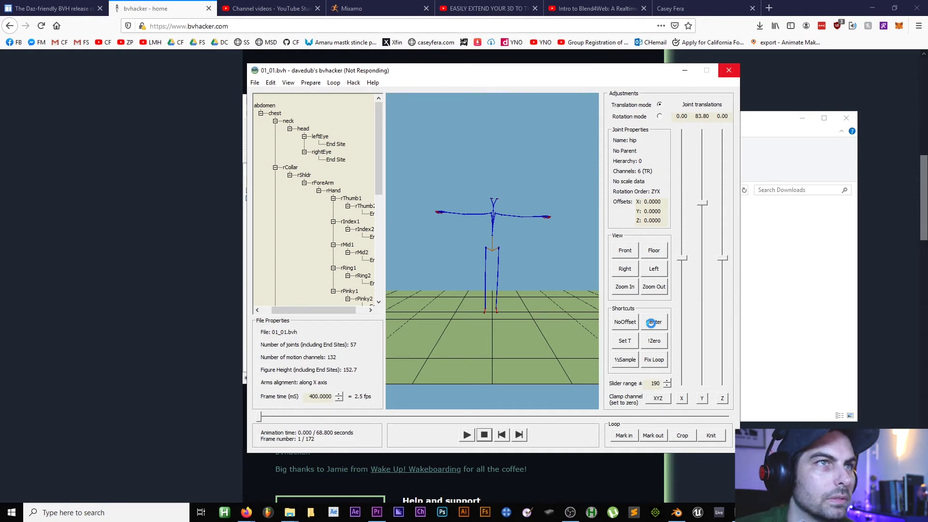
scroll(447, 284, "up", 1)
left_click(254, 83)
left_click(263, 93)
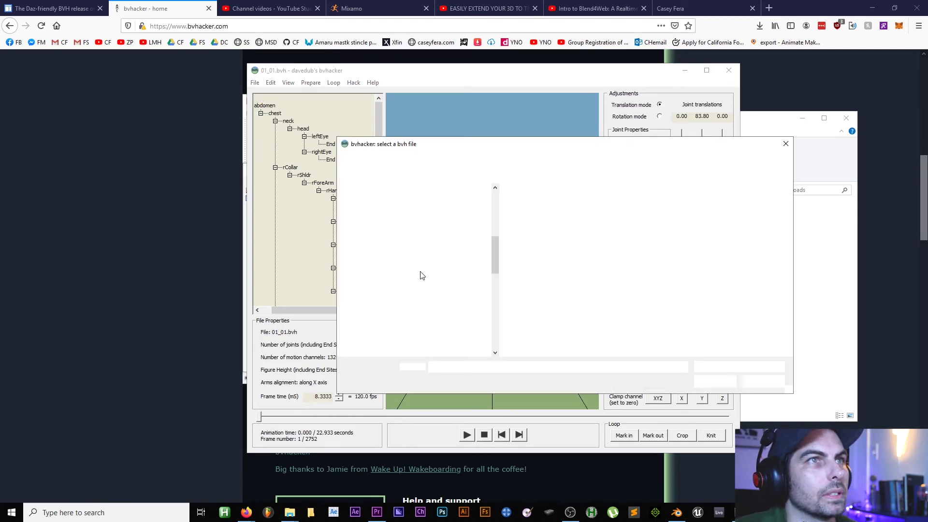
left_click(714, 382)
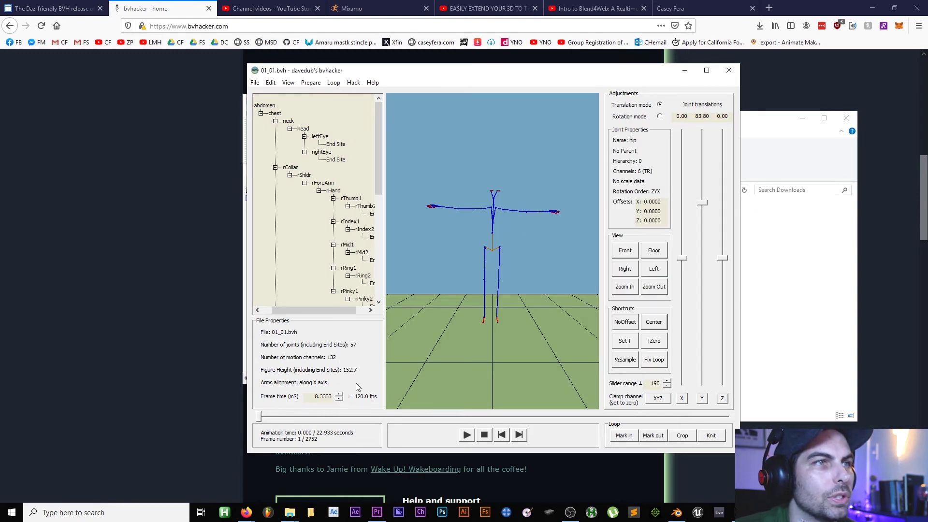
Step: Set the frame time of 01_01.bvh to 33 mS, then play and stop the animation
double_click(318, 396)
type("33")
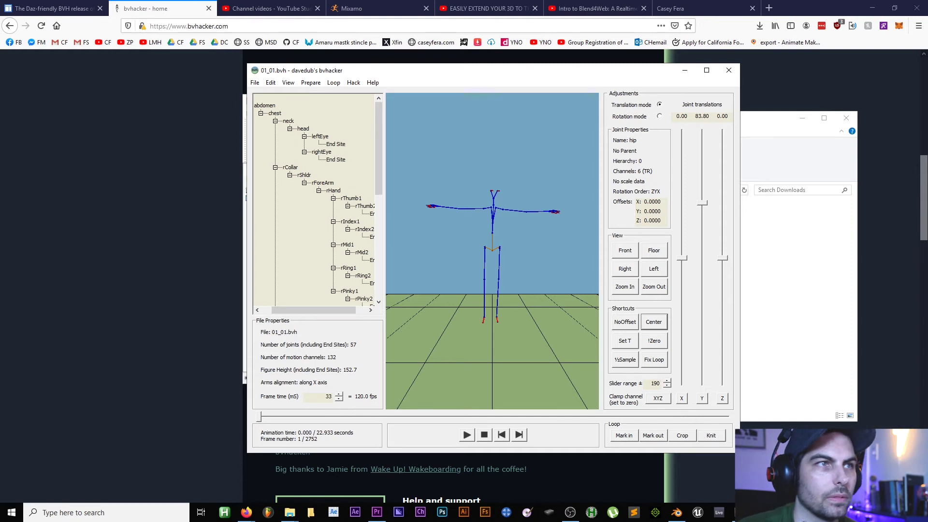
key("Return")
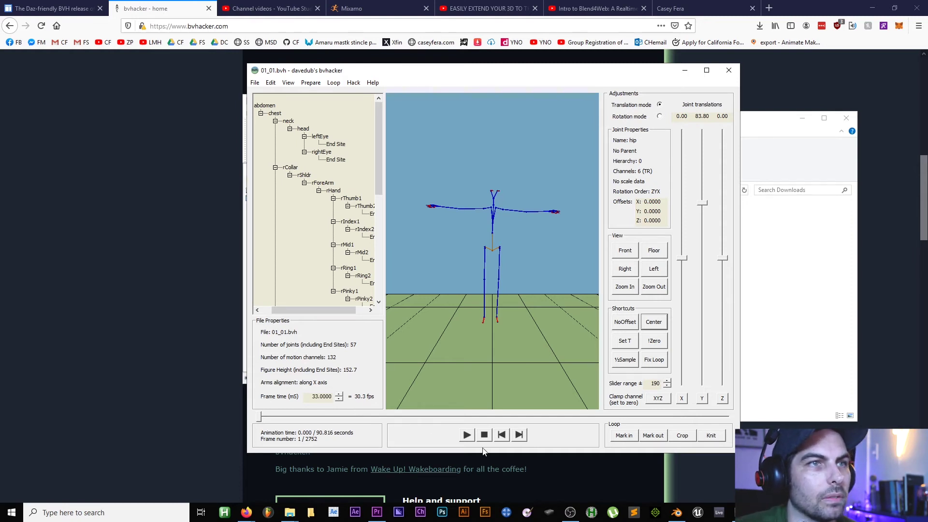
left_click(466, 435)
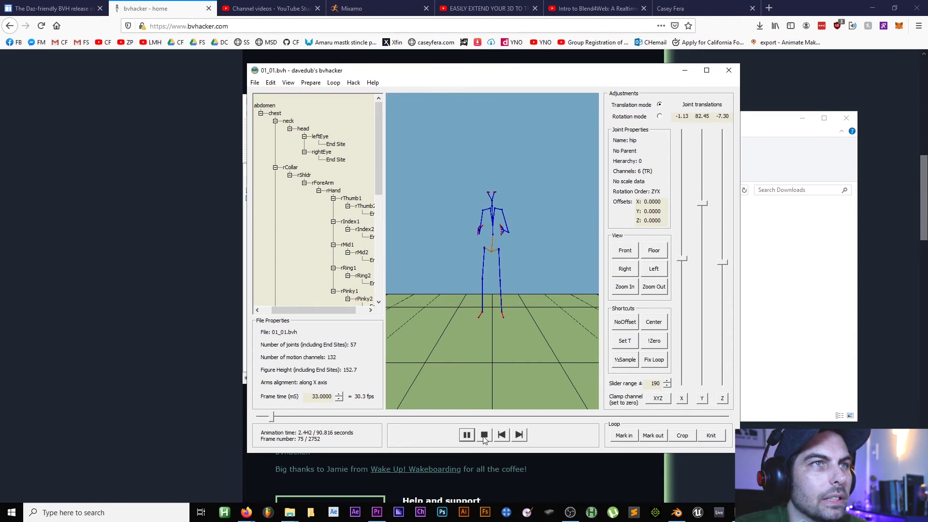
left_click(484, 435)
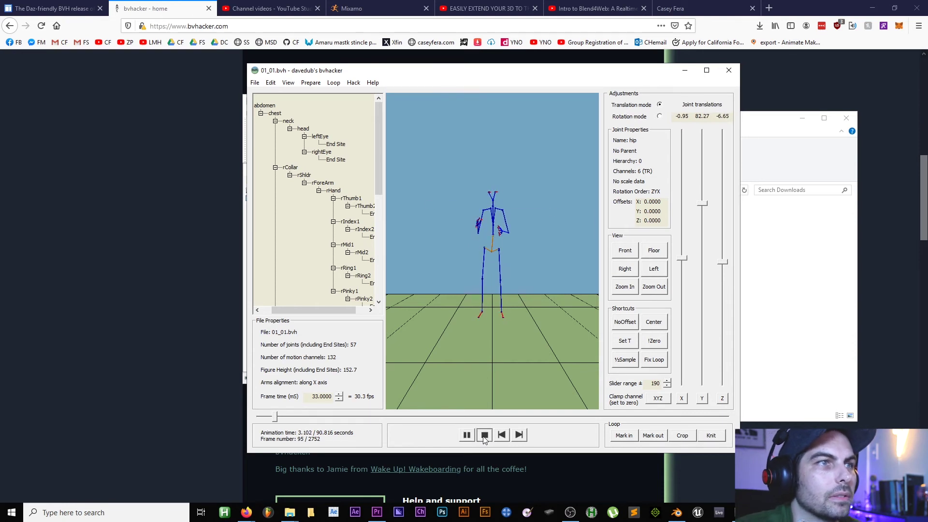
Step: Resample the 33 mS animation to half its frames and play it to judge the speed
left_click(271, 83)
mouse_move(292, 84)
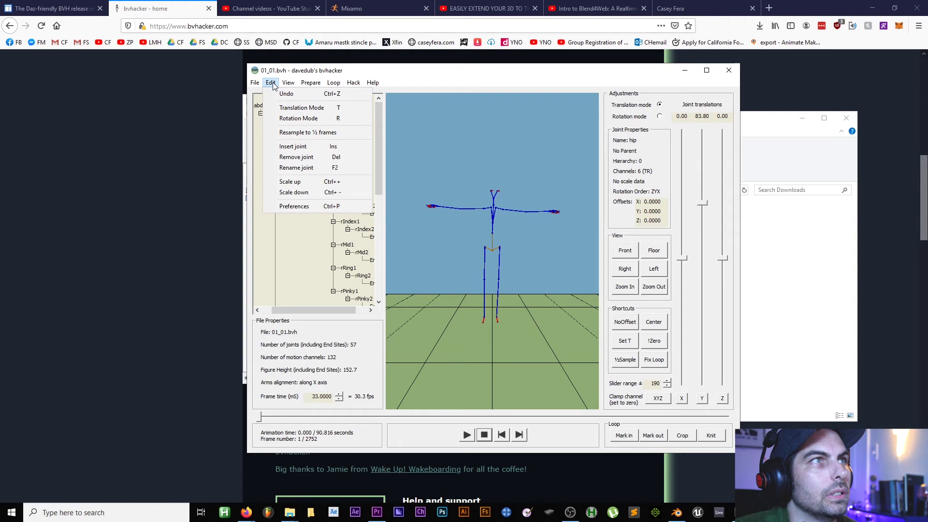
left_click(277, 134)
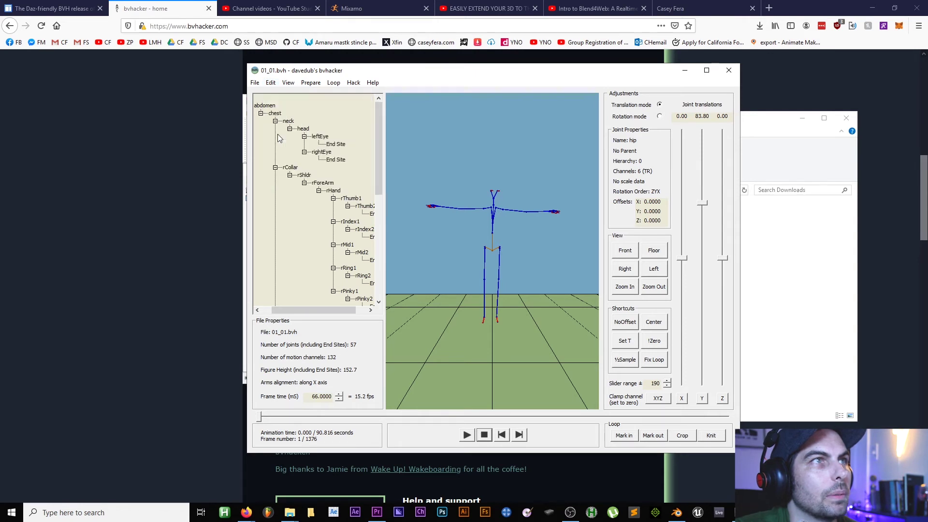
left_click(467, 435)
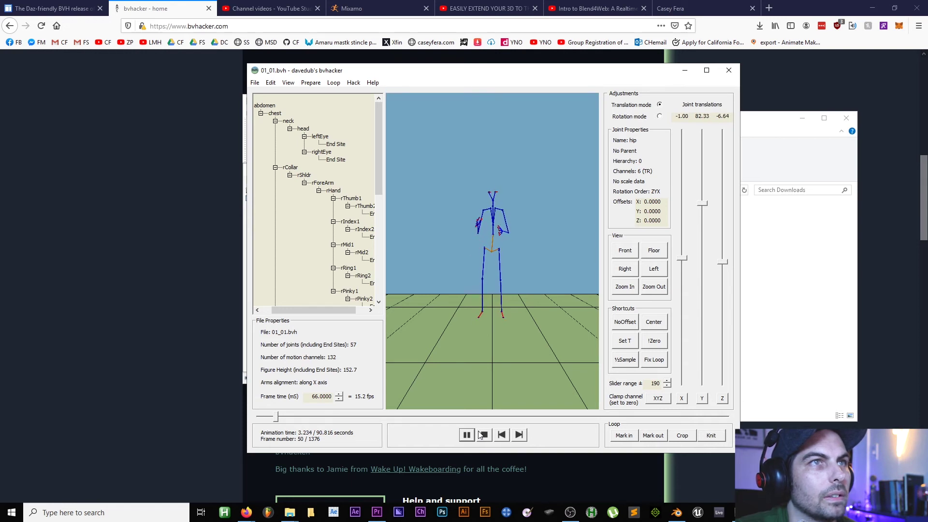
left_click(485, 436)
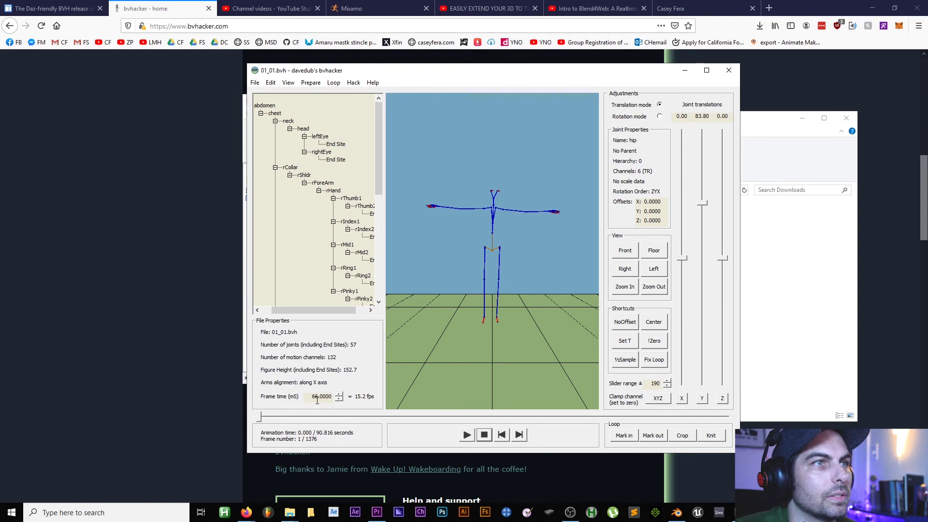
Step: Set the frame time of the resampled animation to 5 mS
left_click_drag(312, 397, 355, 406)
type("5")
key("Return")
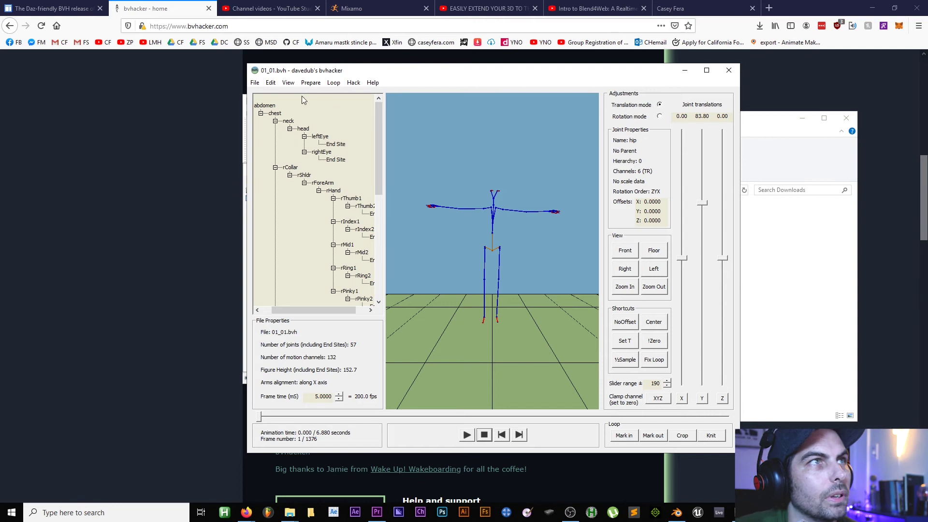
Step: Resample the 5 mS animation to half its frames, then play and stop it
left_click(271, 83)
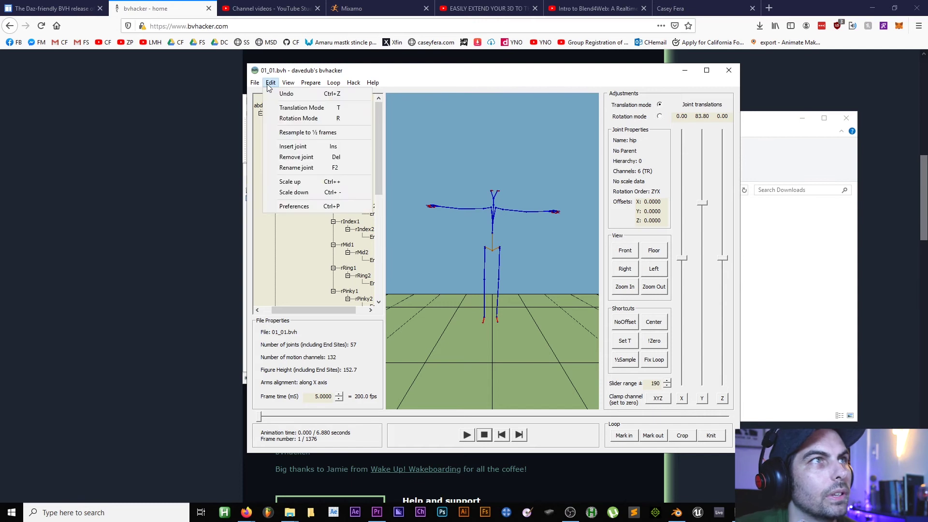
left_click(297, 134)
left_click(467, 435)
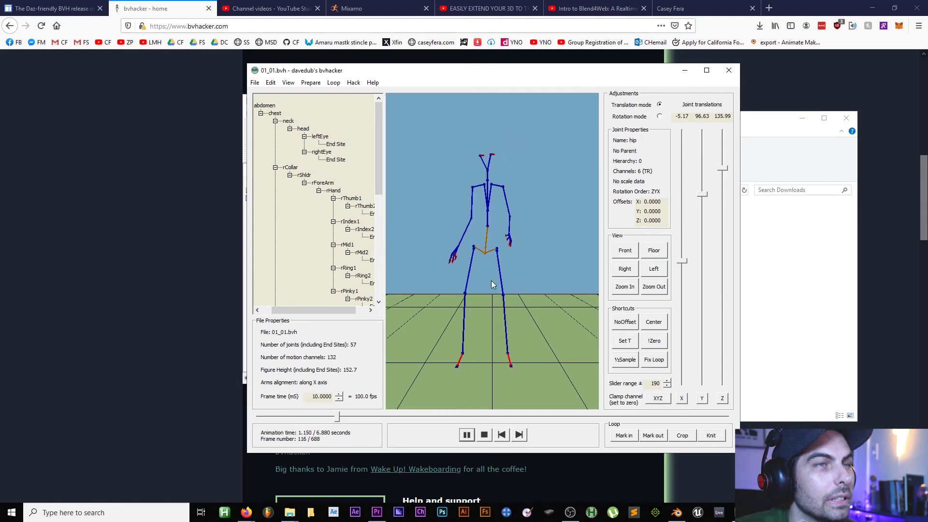
left_click(483, 435)
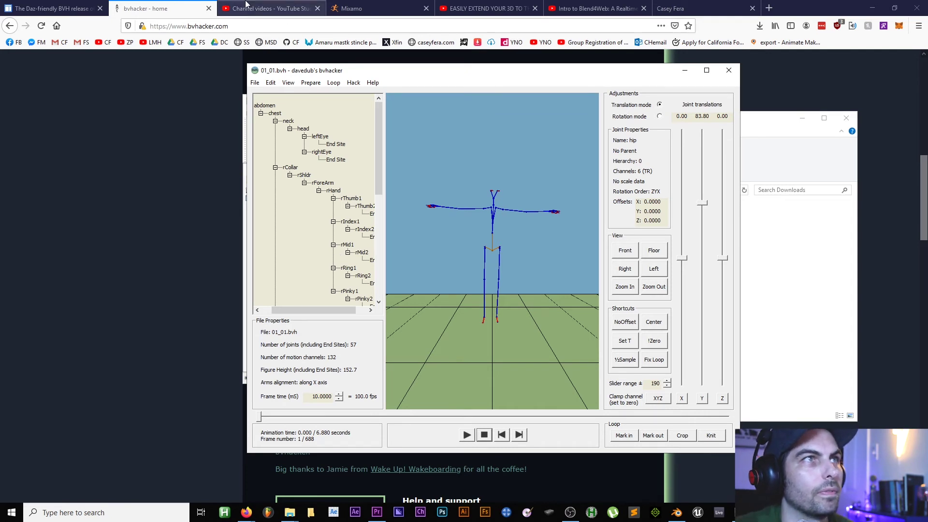
Step: Open the original 01_01.bvh file again to discard the frame time and resampling changes
left_click(271, 82)
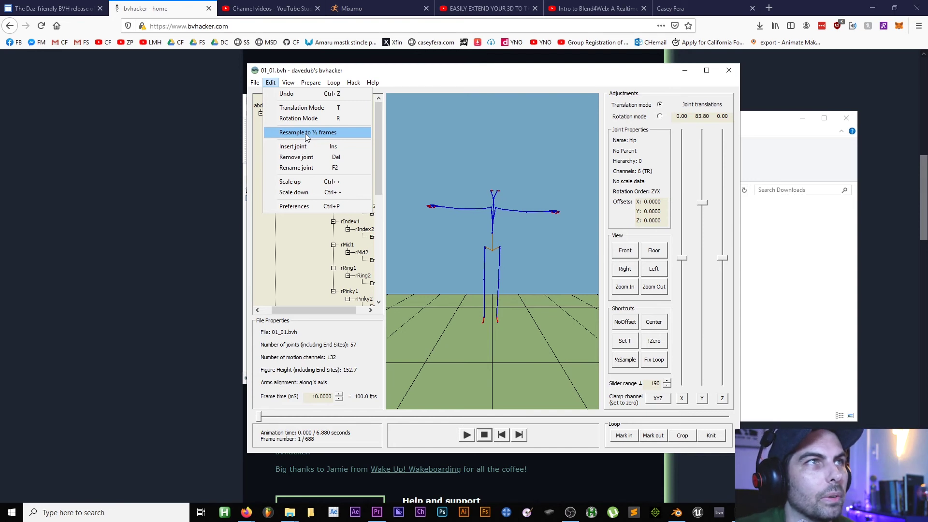
left_click(255, 84)
left_click(256, 84)
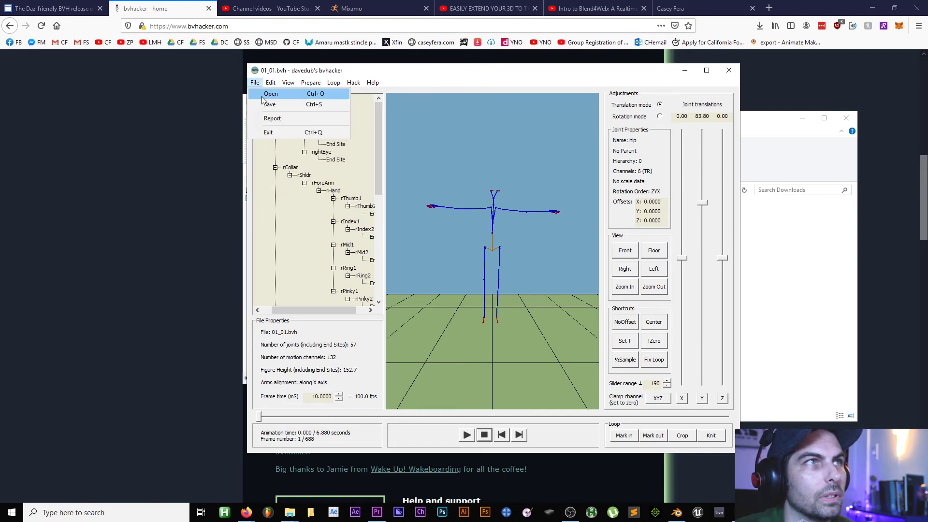
left_click(268, 94)
left_click(534, 215)
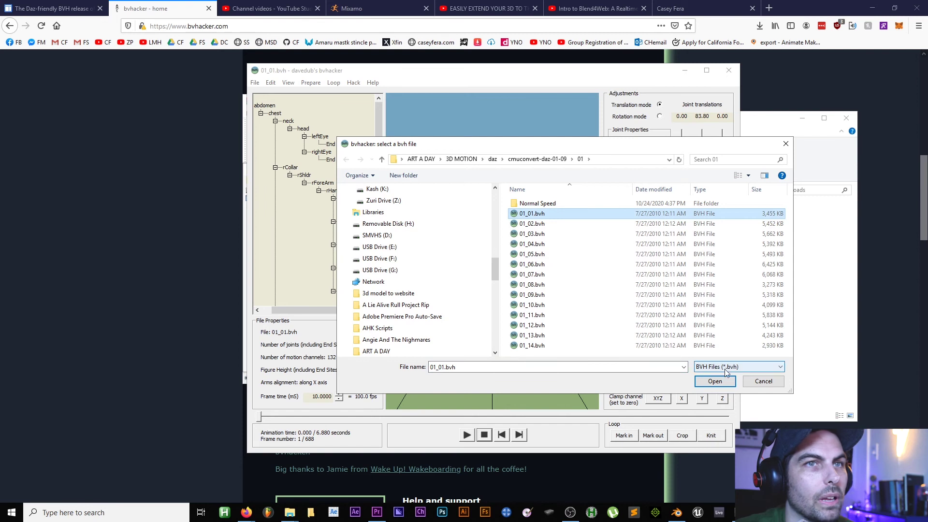
left_click(714, 381)
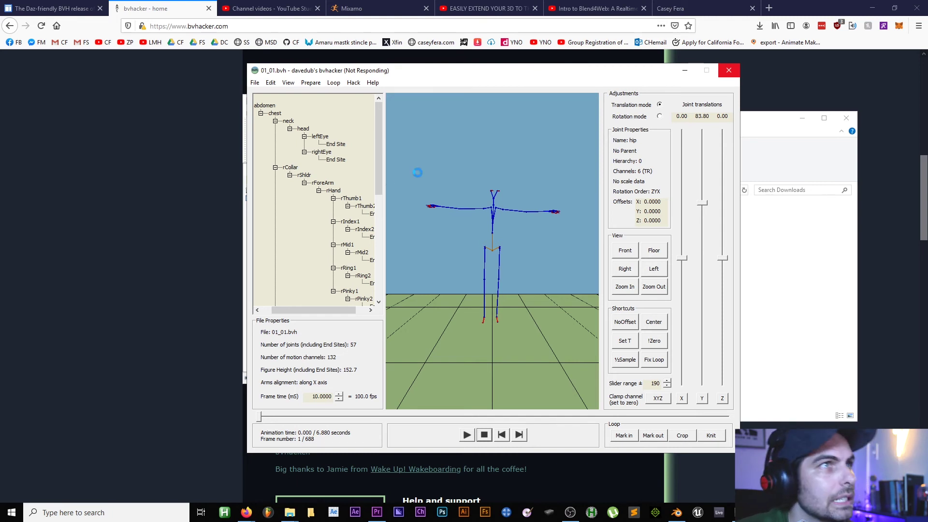
Step: Set the frame time of the reopened 01_01.bvh animation to 5 mS
left_click(271, 83)
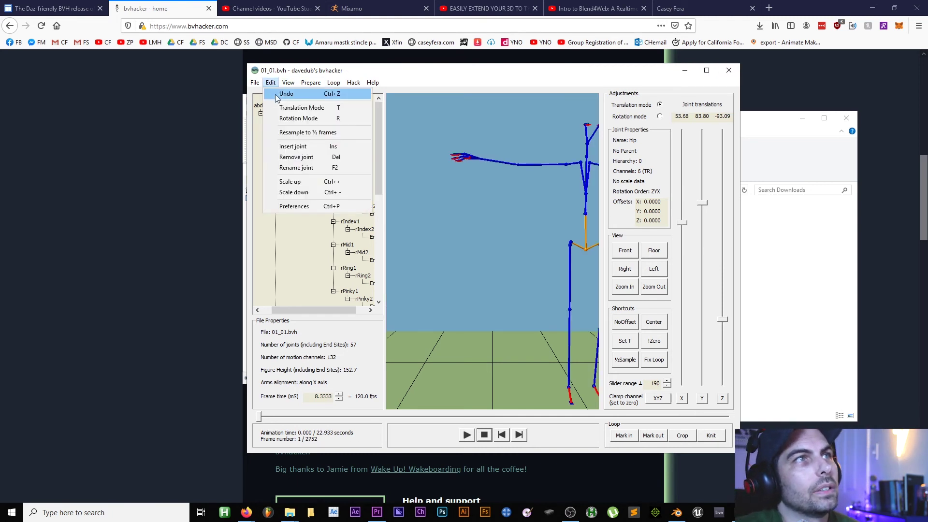
left_click(315, 396)
double_click(324, 395)
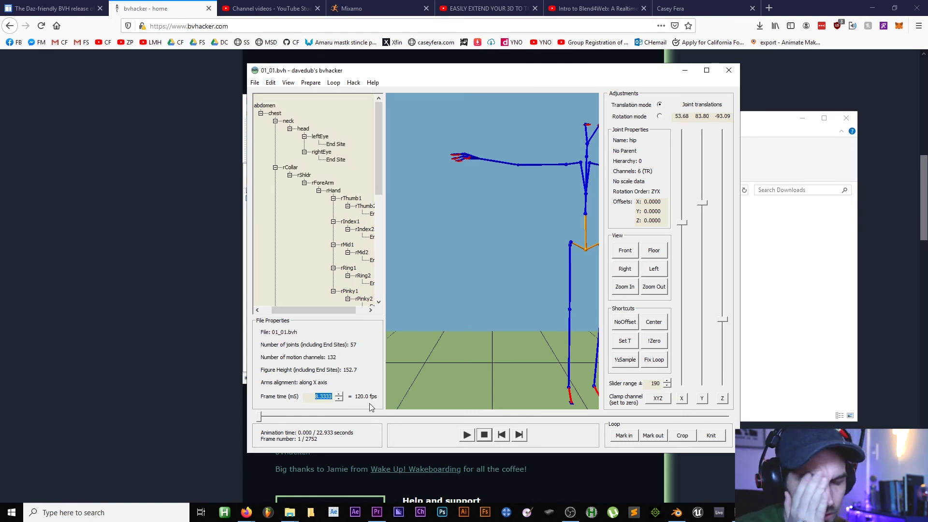
type("4")
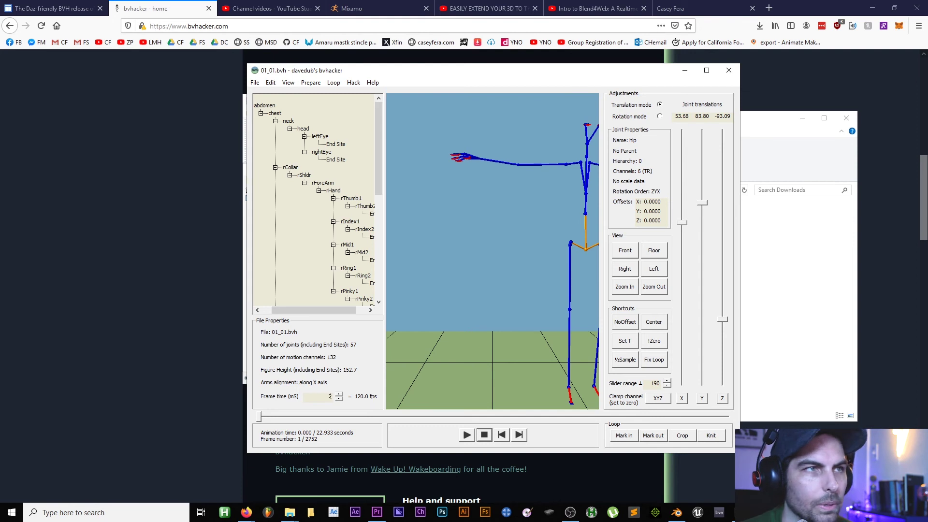
key("BackSpace")
type("5")
key("Return")
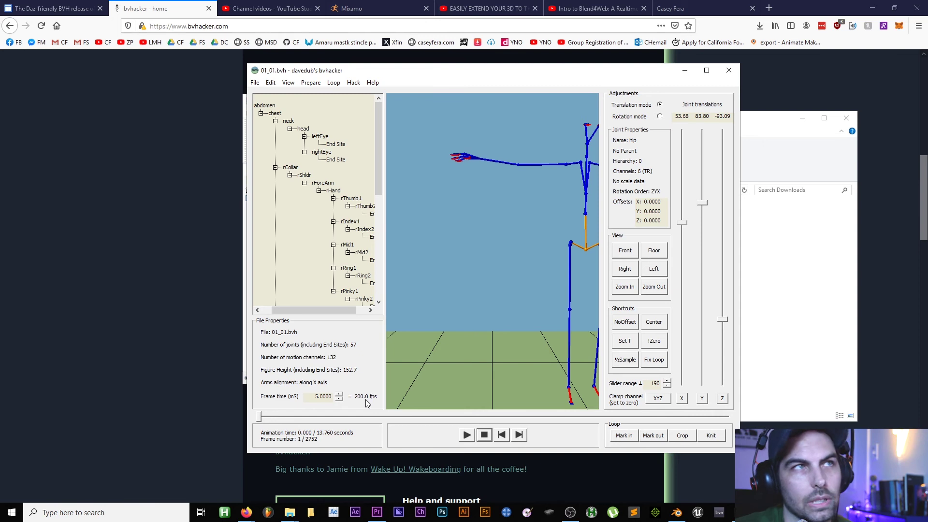
Step: Resample the animation to half its frames, then play it with the figure centered and stop playback
left_click(271, 83)
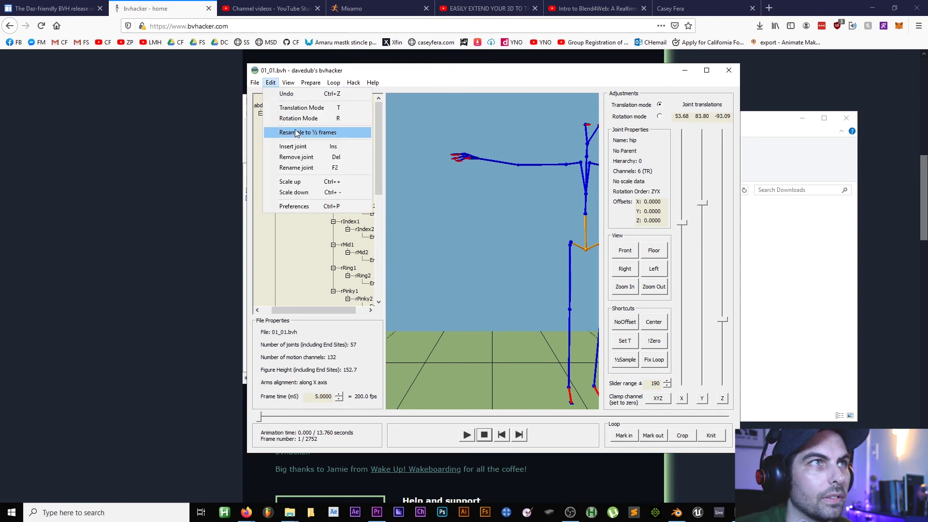
left_click(297, 130)
left_click(466, 434)
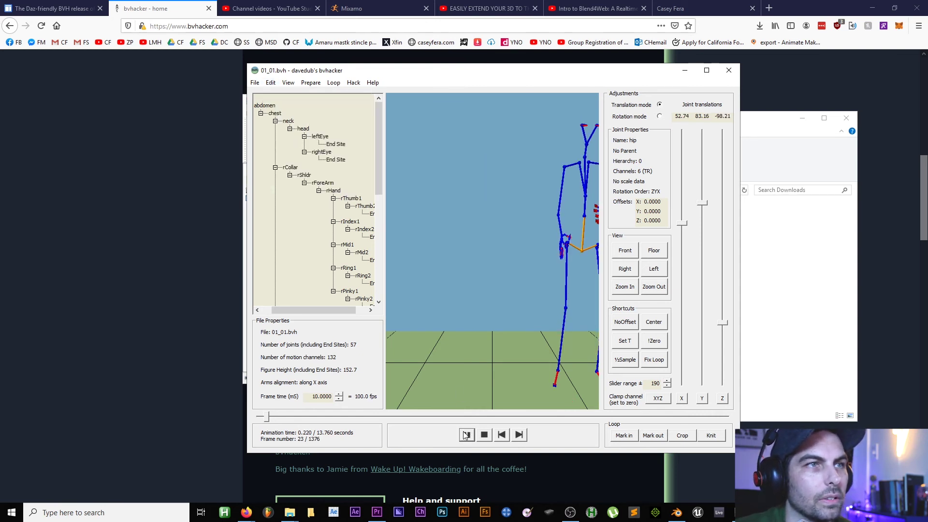
left_click(653, 323)
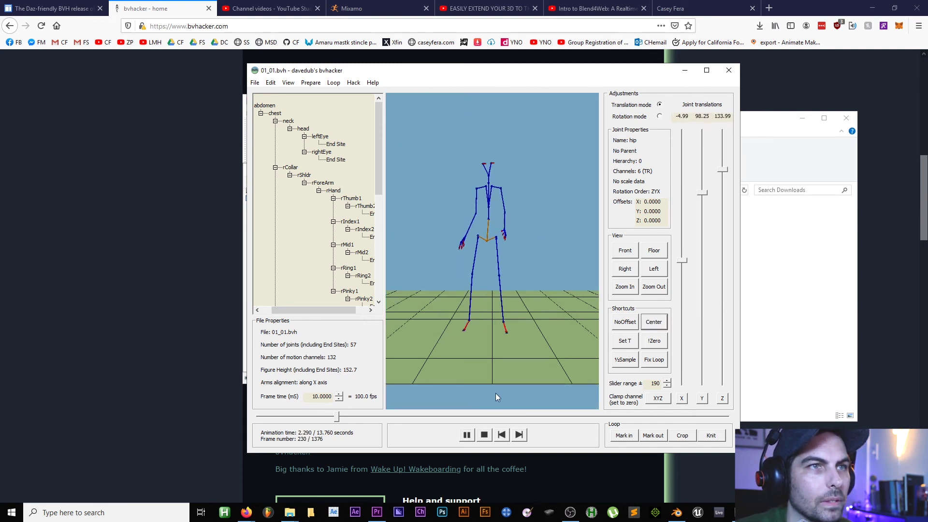
left_click(484, 435)
left_click(254, 83)
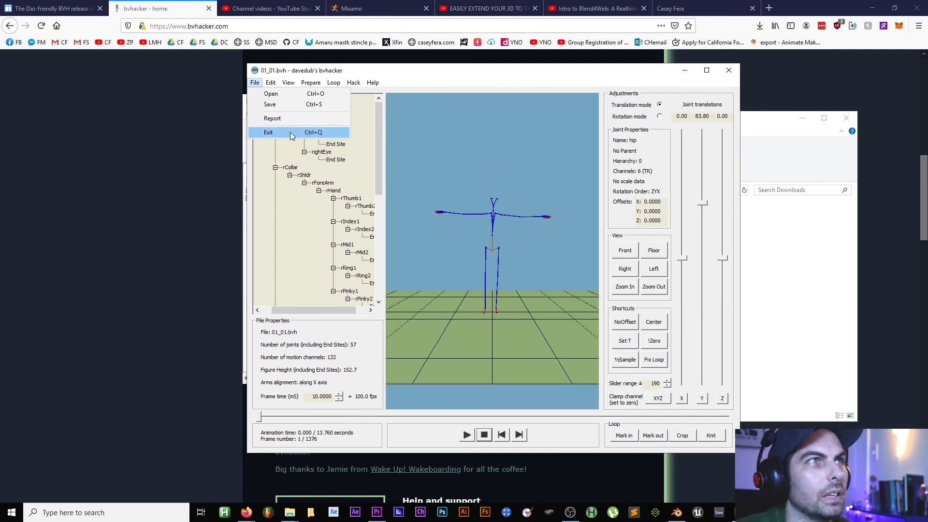
left_click(292, 105)
left_click(517, 203)
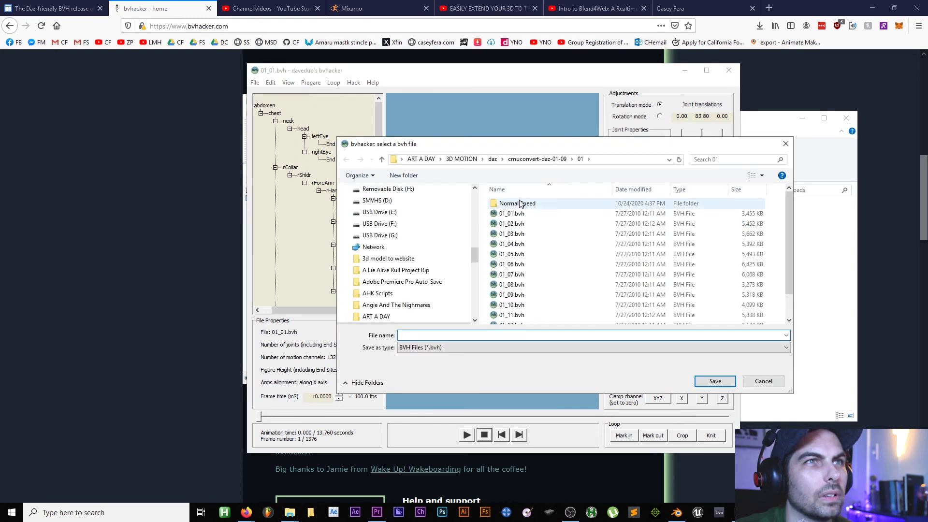
double_click(516, 203)
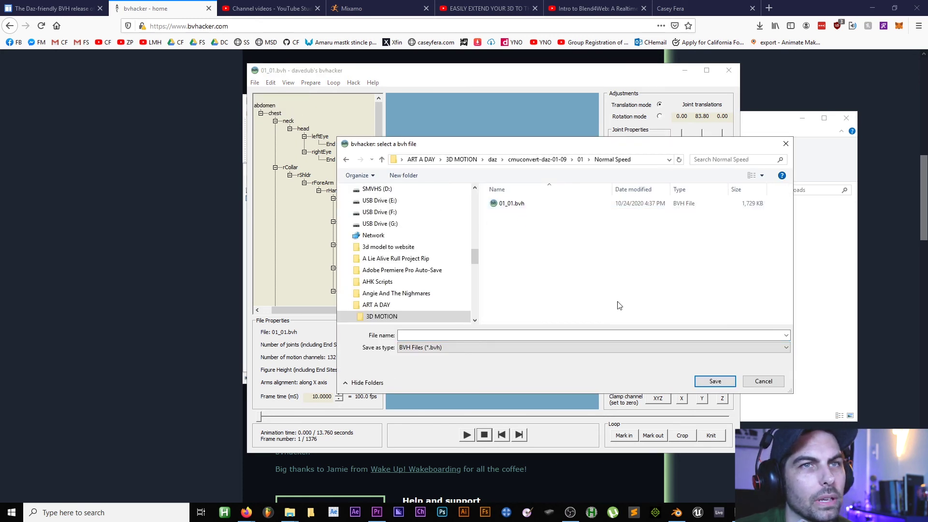
left_click(763, 381)
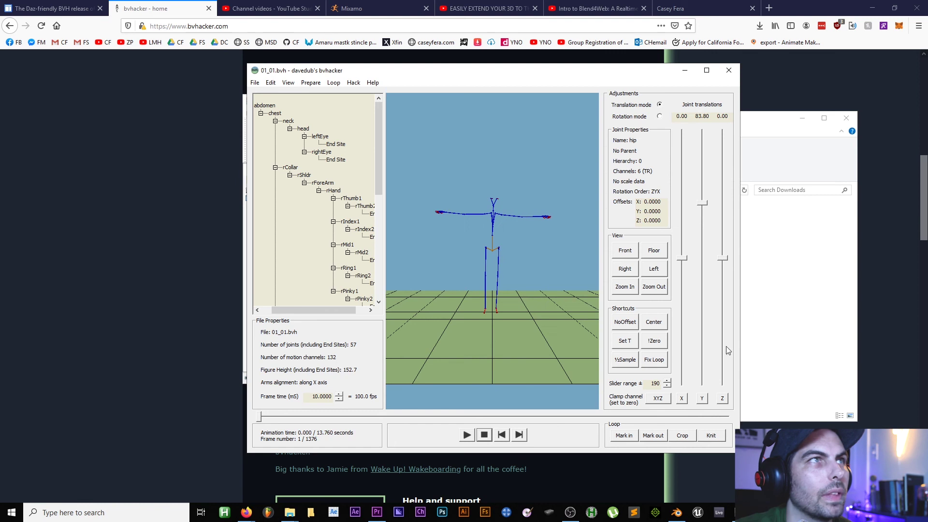
Step: Switch to Blender and import the 01_01.bvh motion capture file from the Normal Speed folder
left_click(677, 512)
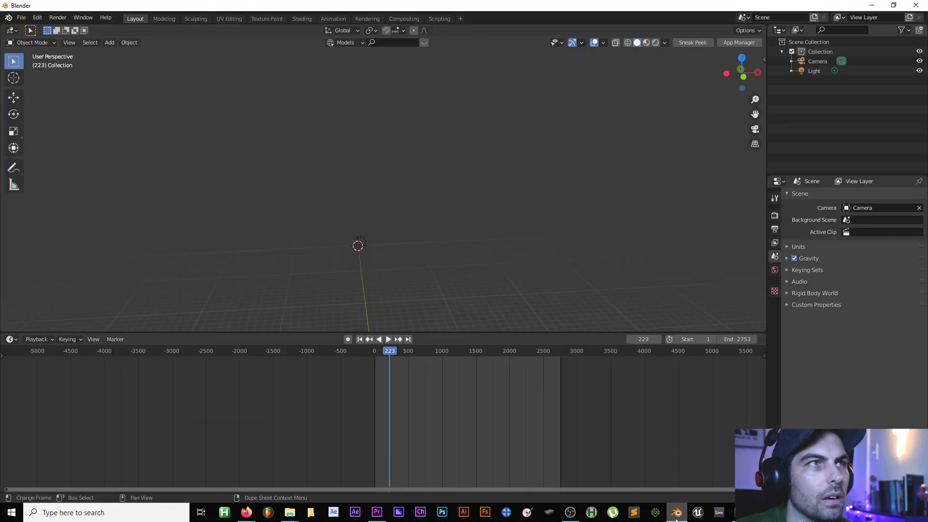
left_click(21, 18)
mouse_move(55, 150)
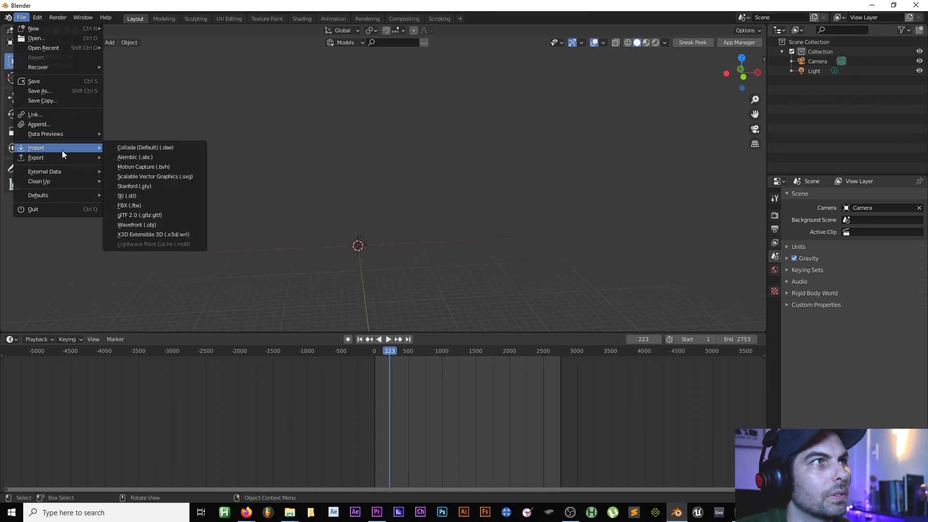
left_click(170, 166)
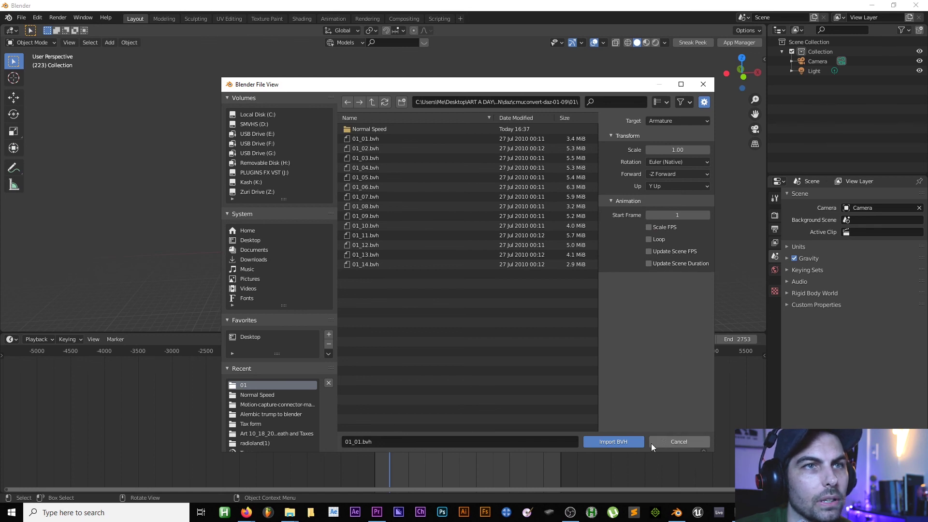
left_click(386, 129)
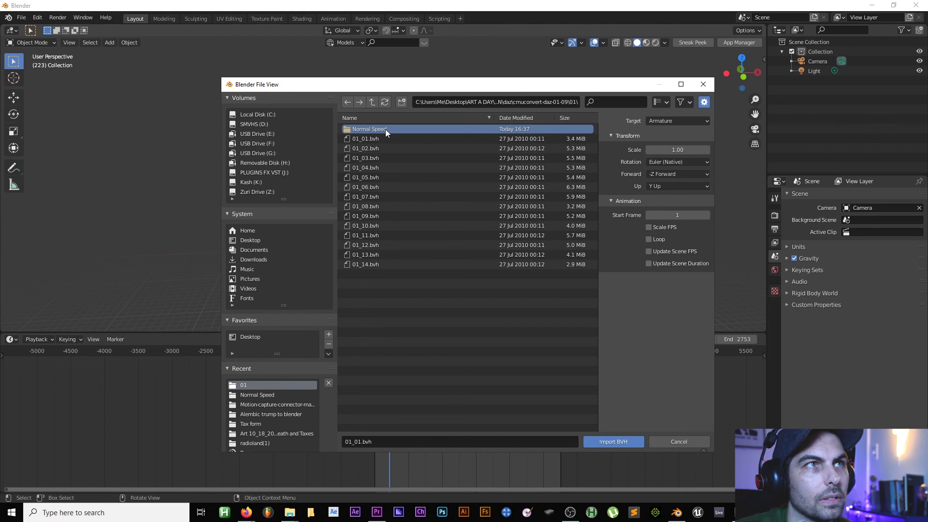
left_click(384, 129)
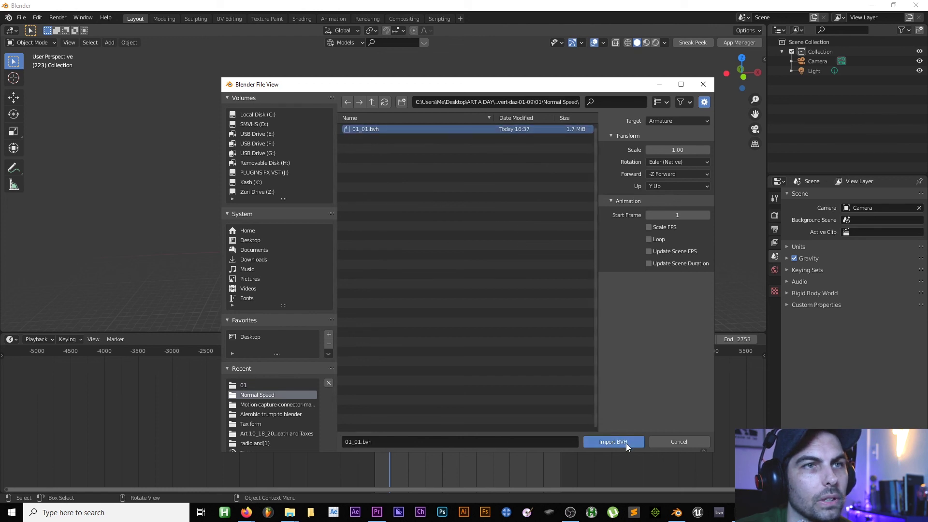
left_click(613, 442)
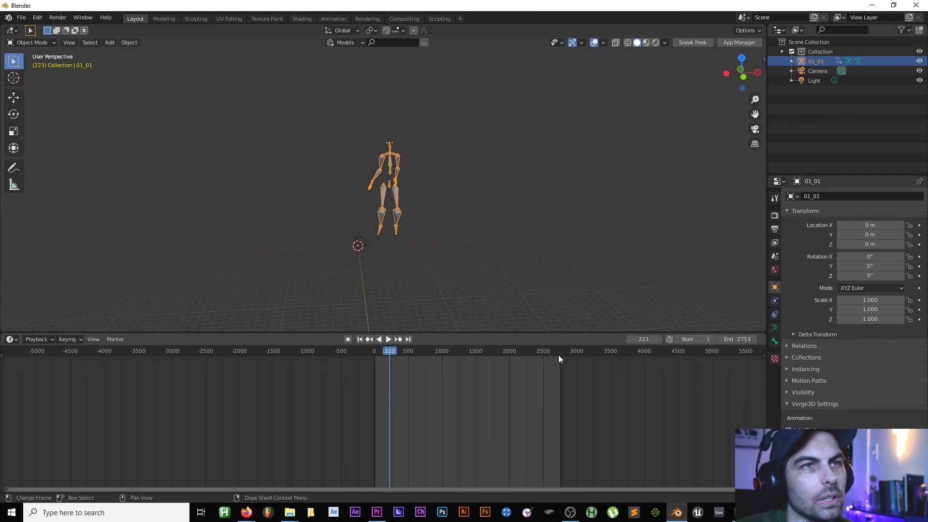
Step: Play the imported armature's animation from near the start of the timeline to judge its speed, then stop it
left_click(381, 352)
key("space")
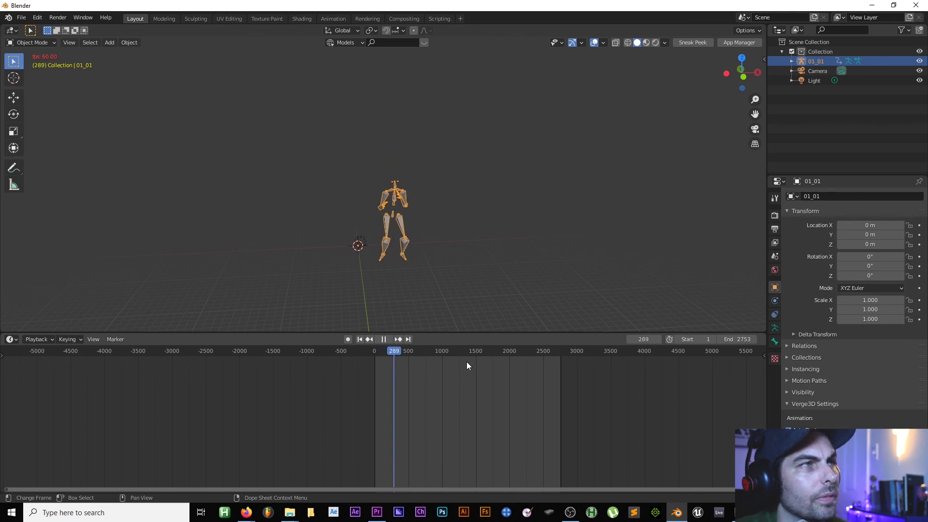
key("space")
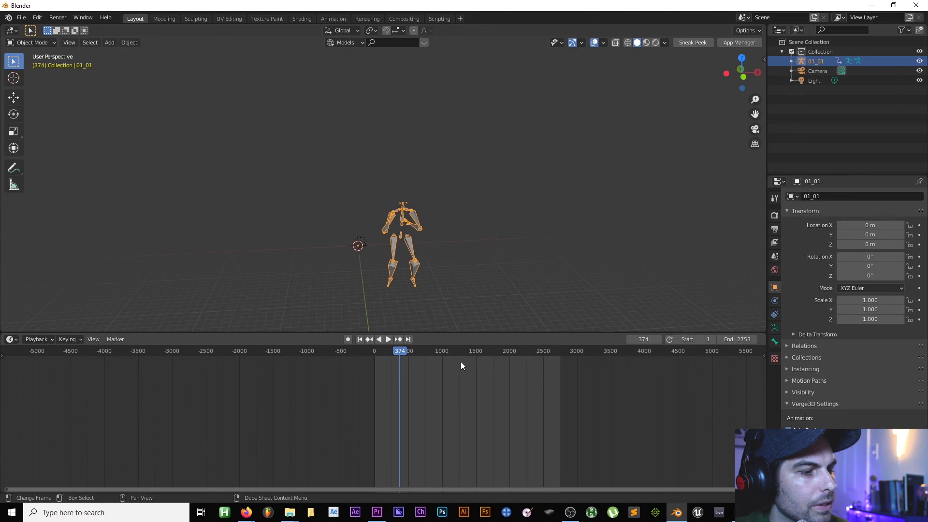
Step: Switch to Firefox and review the Daz-friendly BVH download page, the Mixamo animation library and the personal portfolio website
key("alt+Tab")
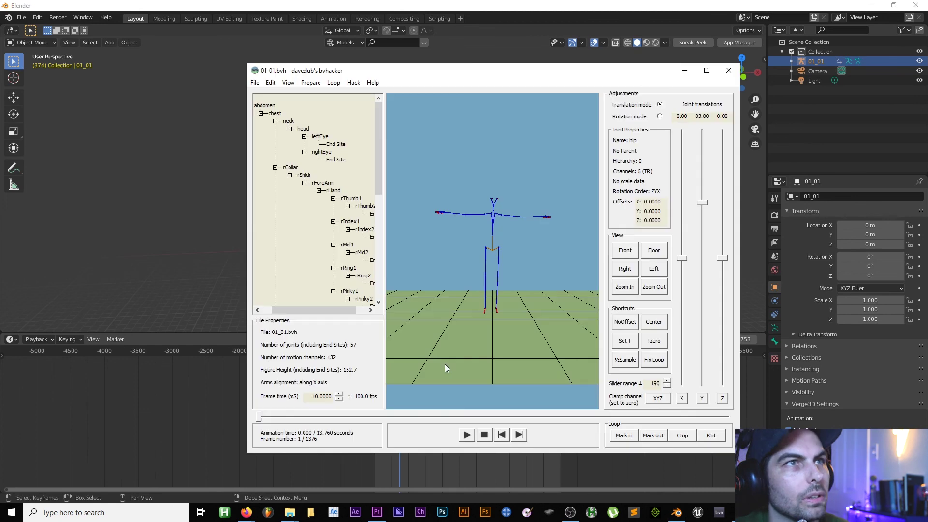
left_click(247, 512)
left_click(227, 483)
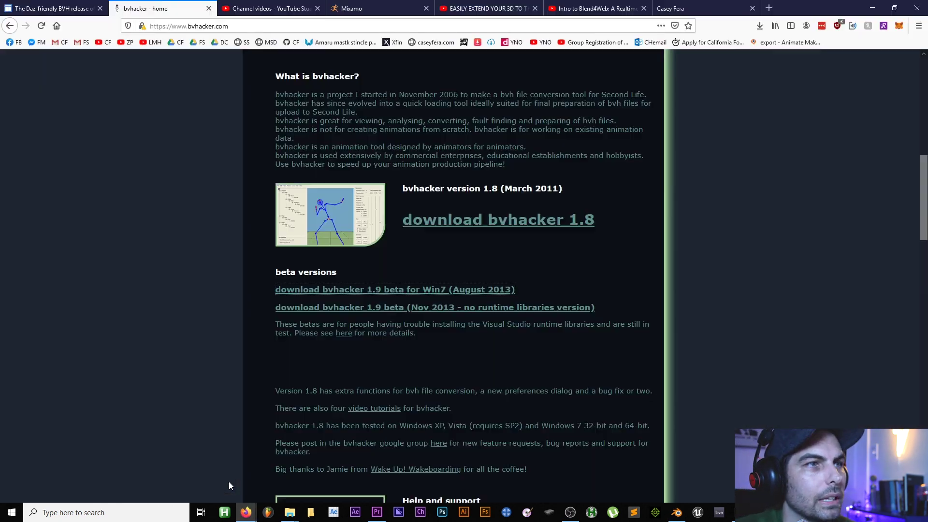
left_click(57, 9)
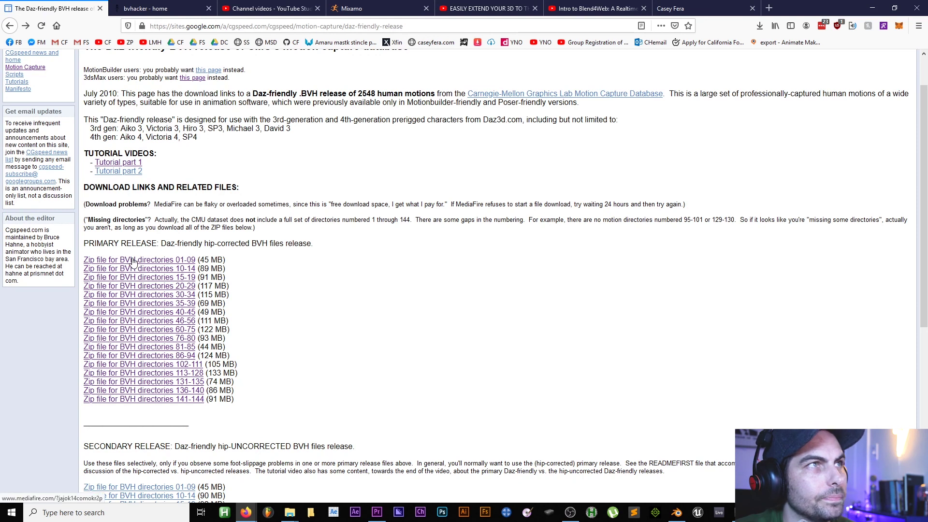
left_click(374, 9)
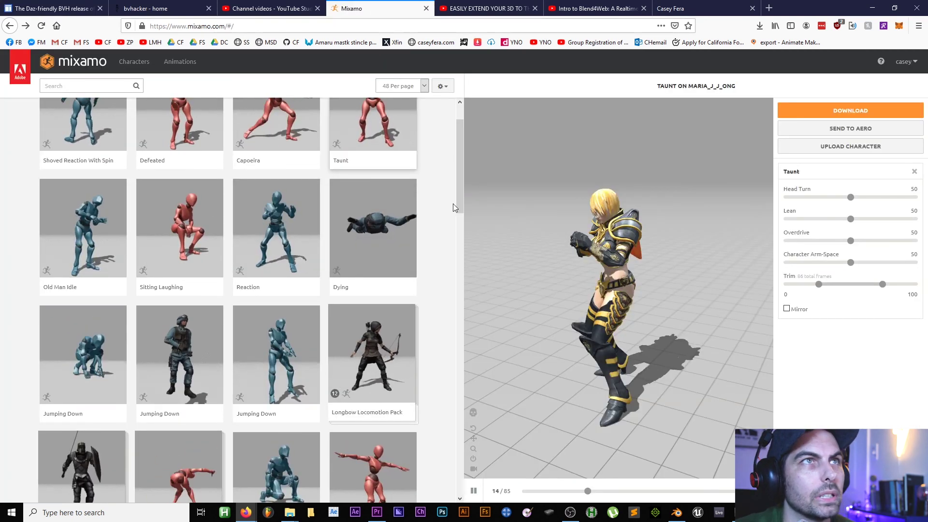
left_click(687, 9)
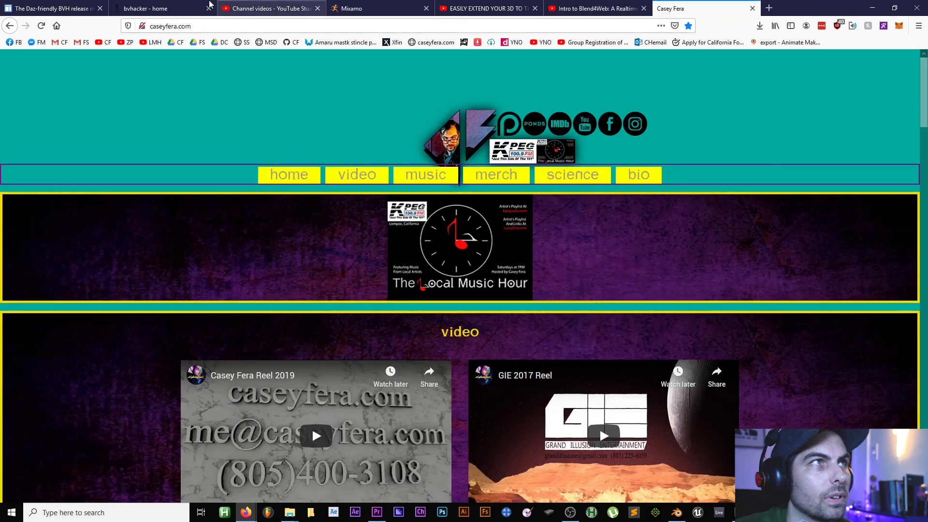
Step: Show the Intro to Blend4Web video on YouTube and scrub through it to preview its content
left_click(598, 8)
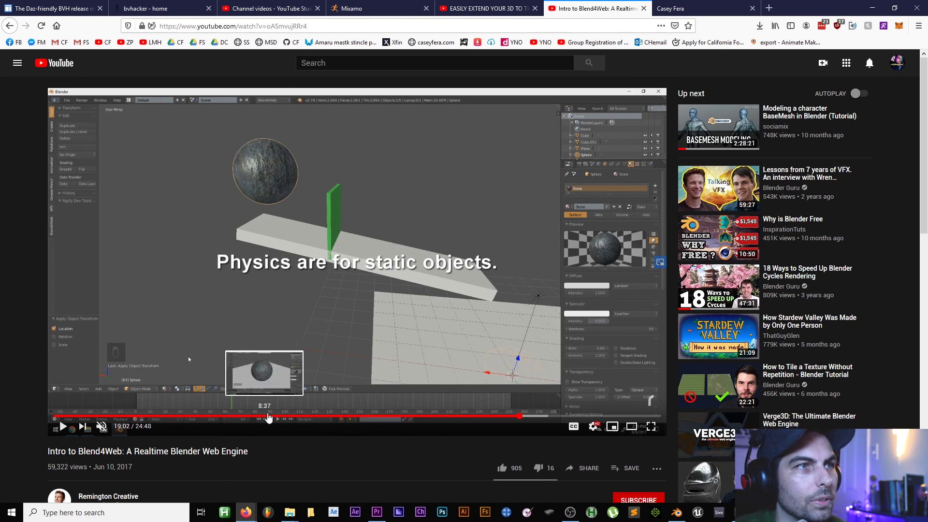
left_click(312, 418)
left_click_drag(311, 424, 508, 415)
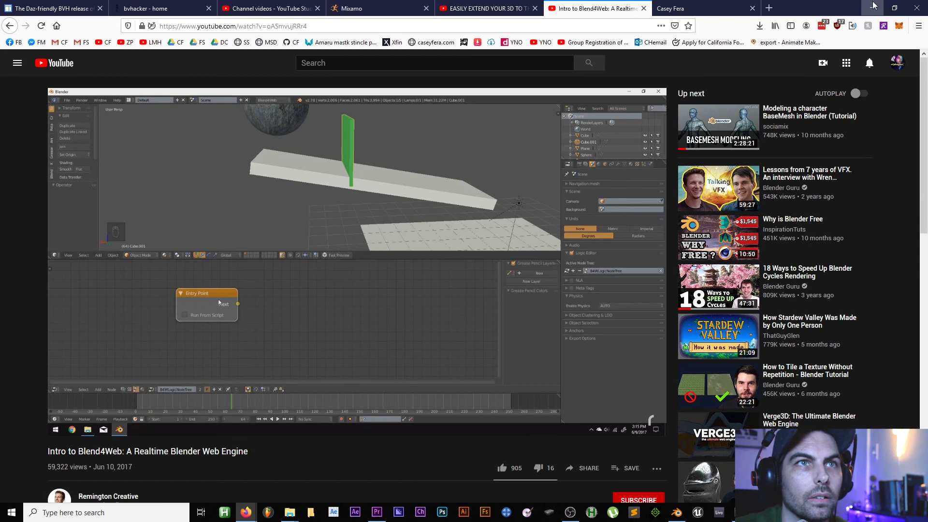